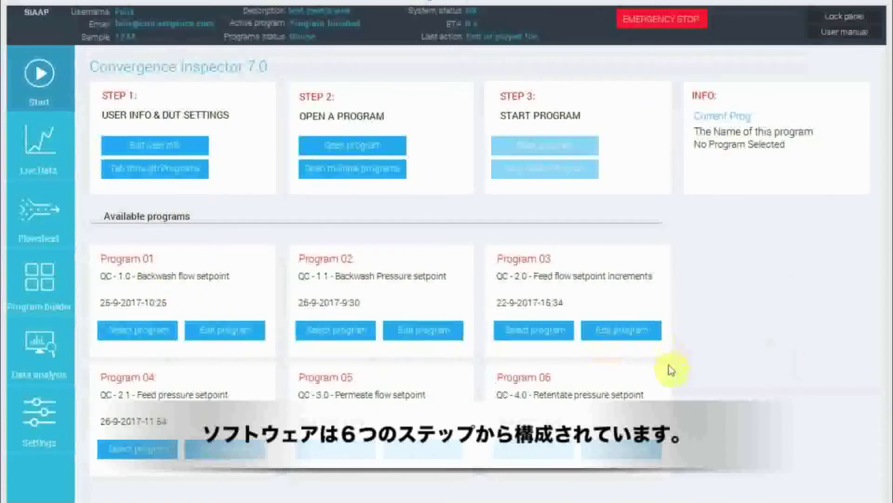
Open the user and PDF report information form, look through its fields including description and flux setpoint, and accept it.
click(165, 154)
scroll(629, 71, down, 5)
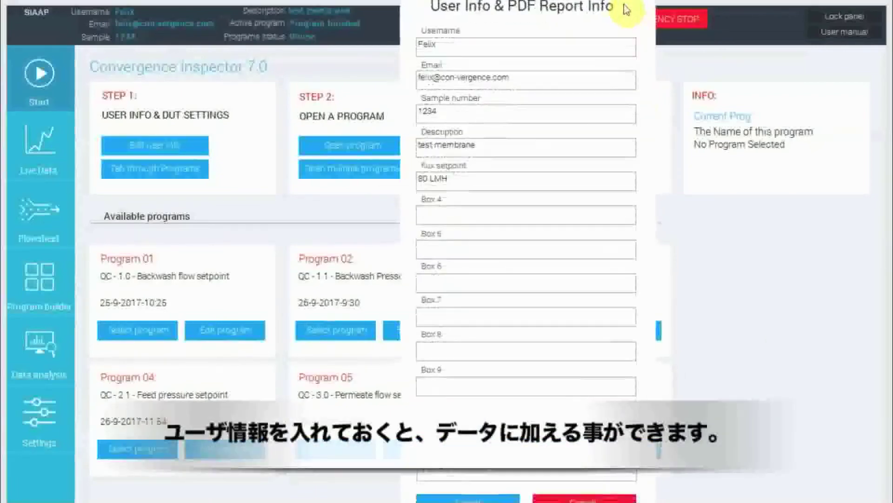
scroll(625, 3, up, 1)
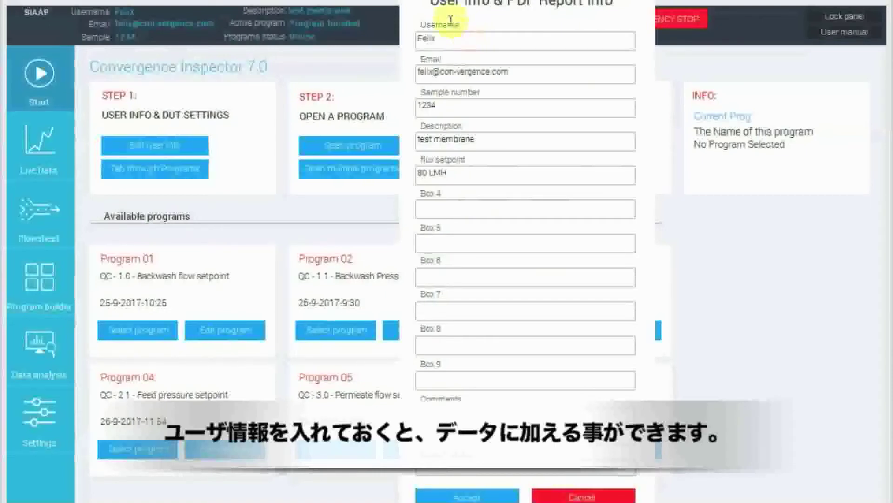
triple_click(490, 139)
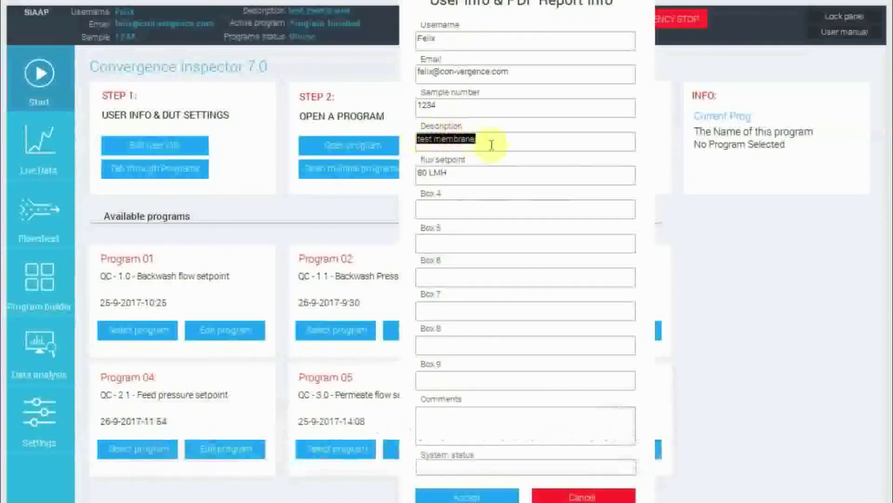
click(454, 193)
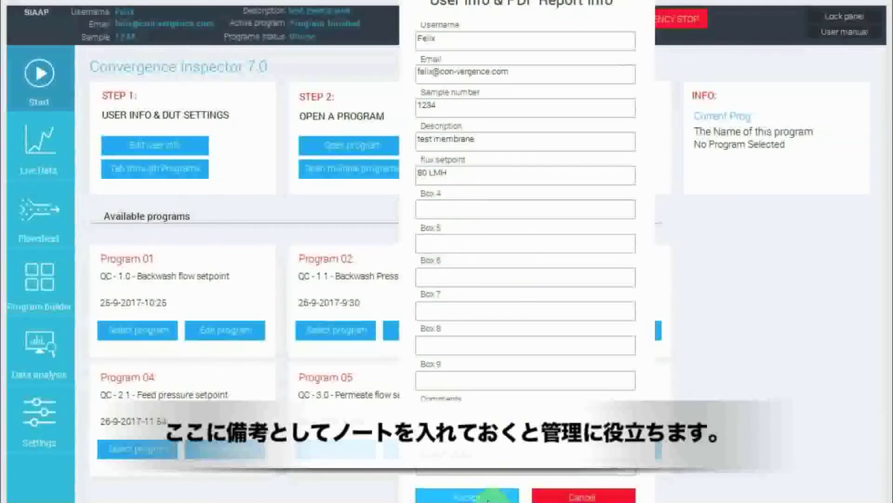
double_click(454, 37)
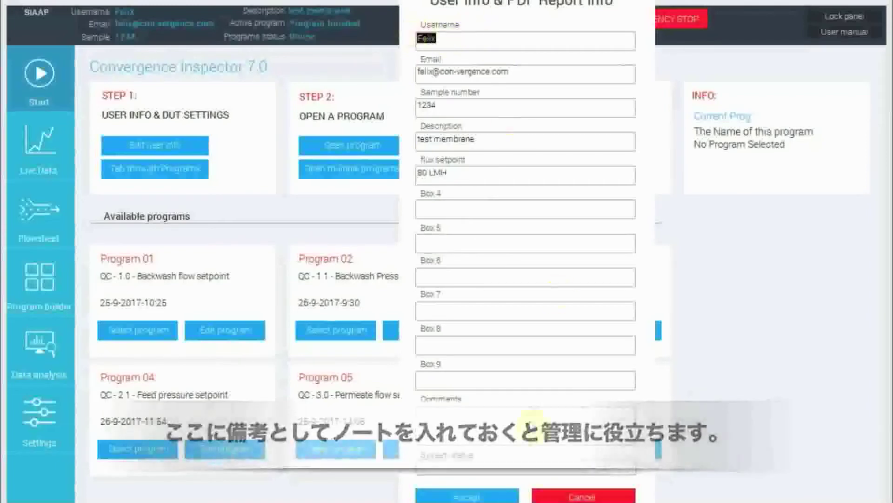
click(495, 496)
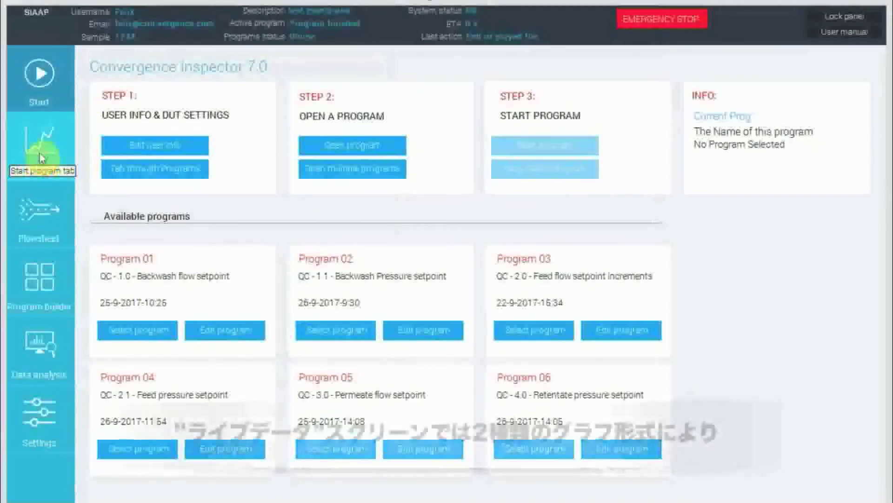
Look through the live data, flowsheet, program builder, data analysis and settings screens, and return to the start screen.
click(55, 160)
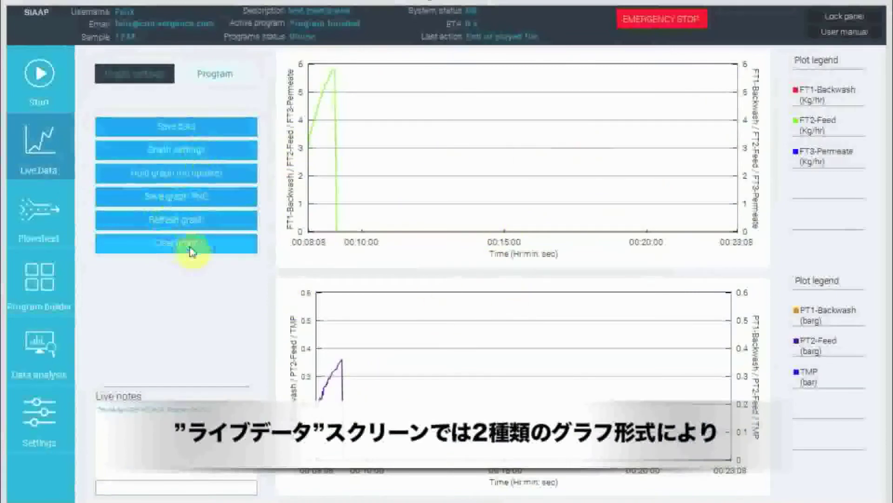
click(40, 231)
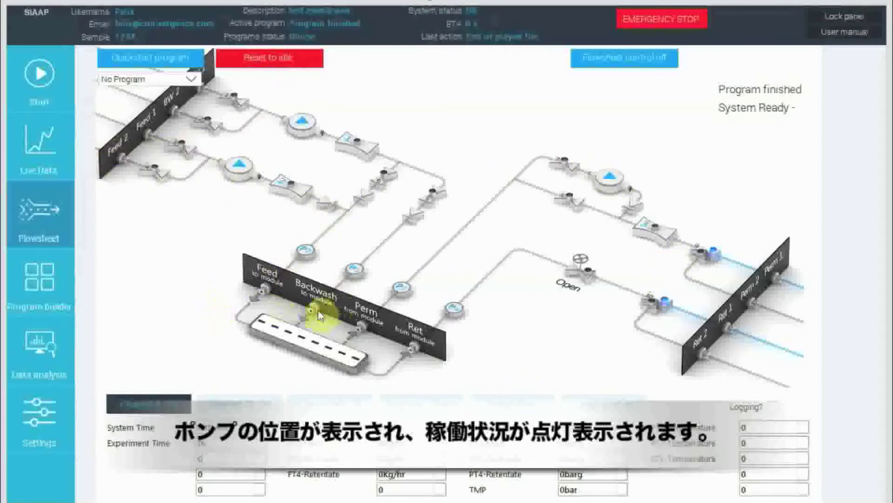
click(58, 287)
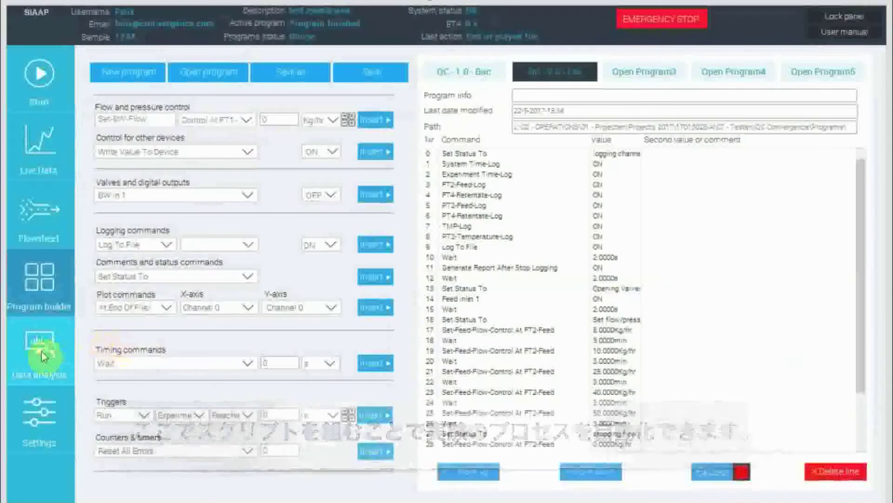
click(51, 342)
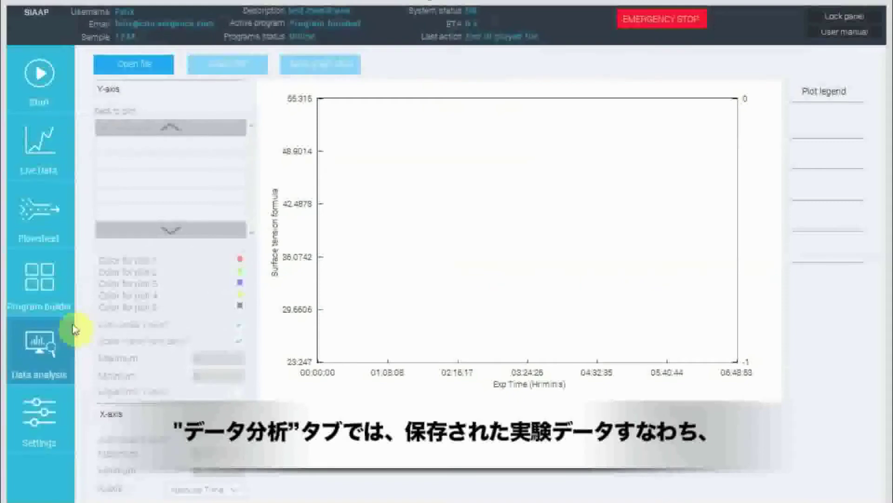
click(60, 427)
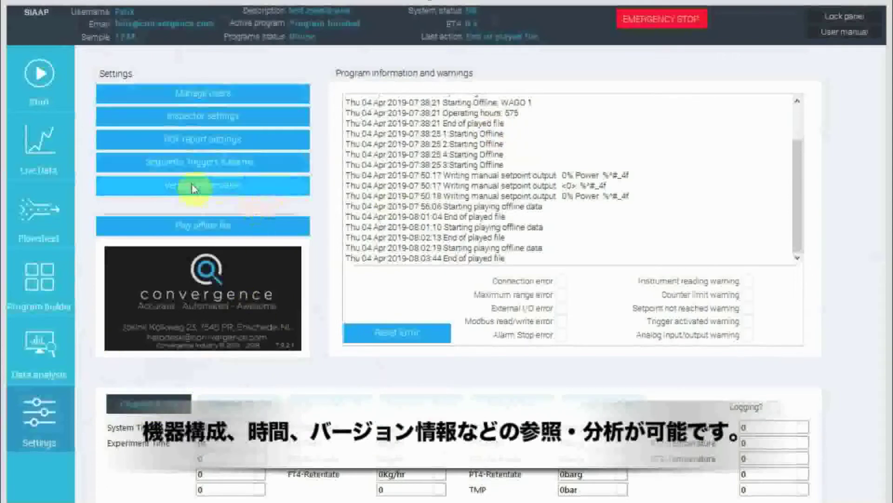
drag(799, 232, 793, 253)
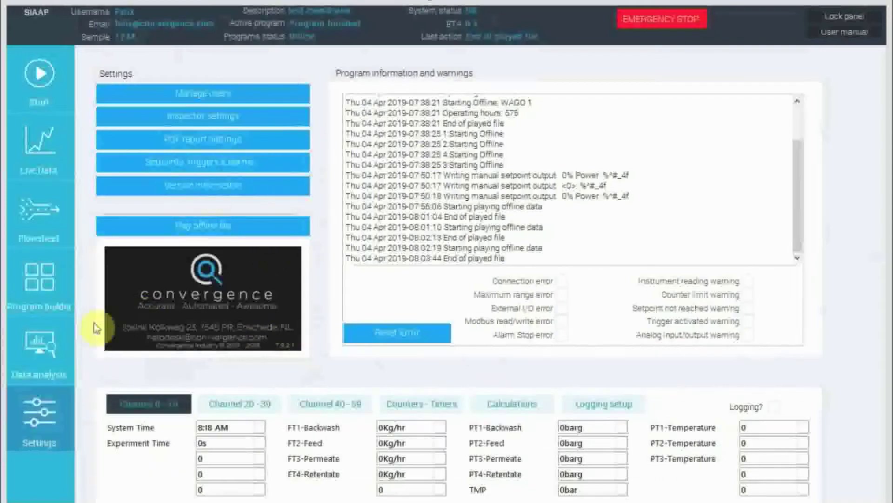
click(38, 77)
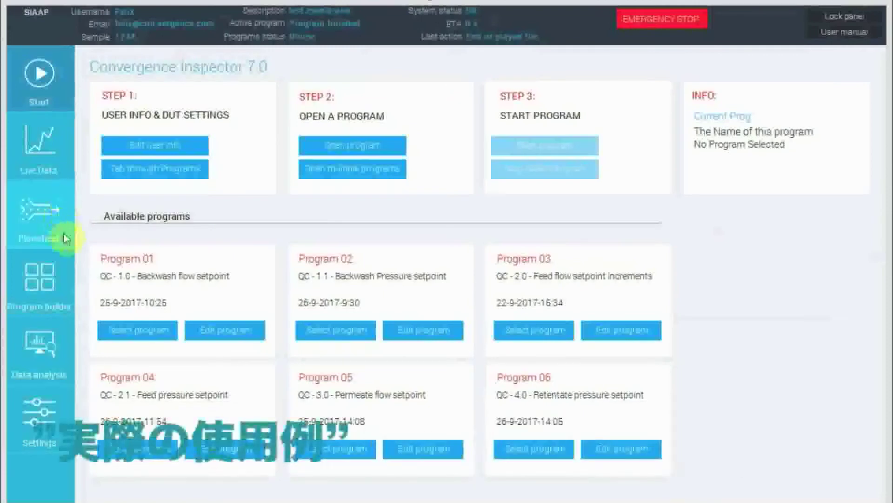
Enable manual control of the flowsheet and switch valves 8 and 9 on.
click(50, 215)
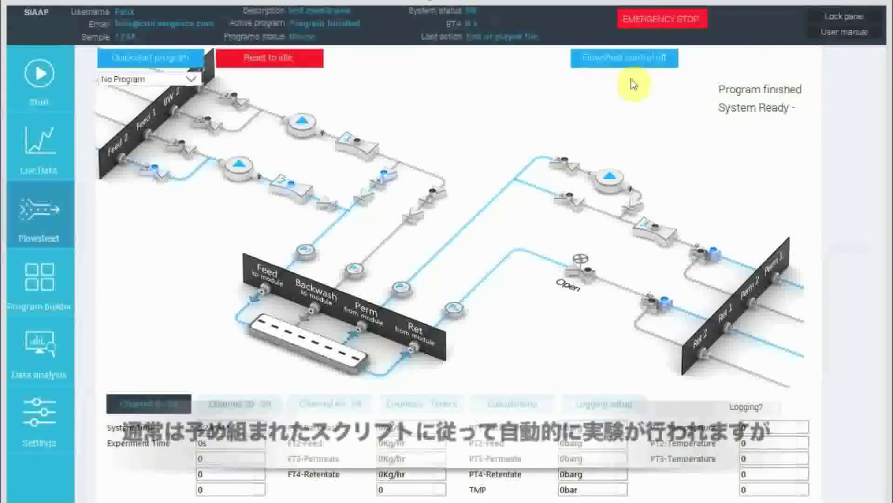
click(635, 61)
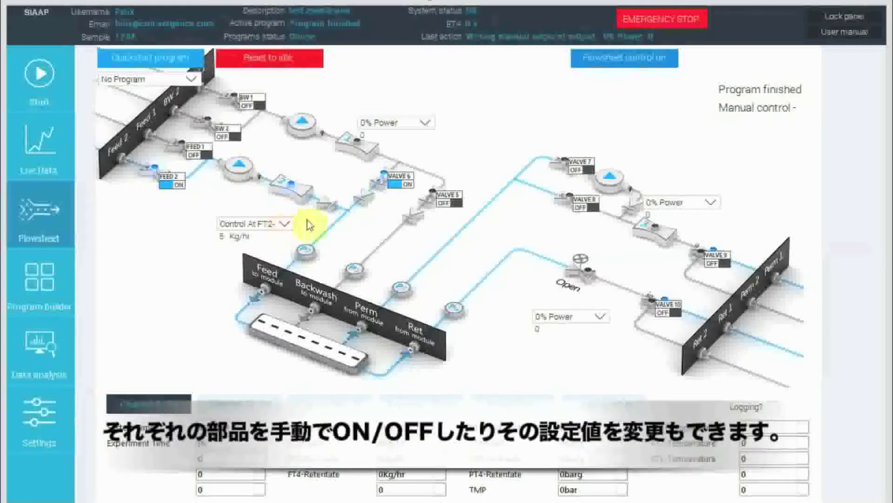
click(587, 208)
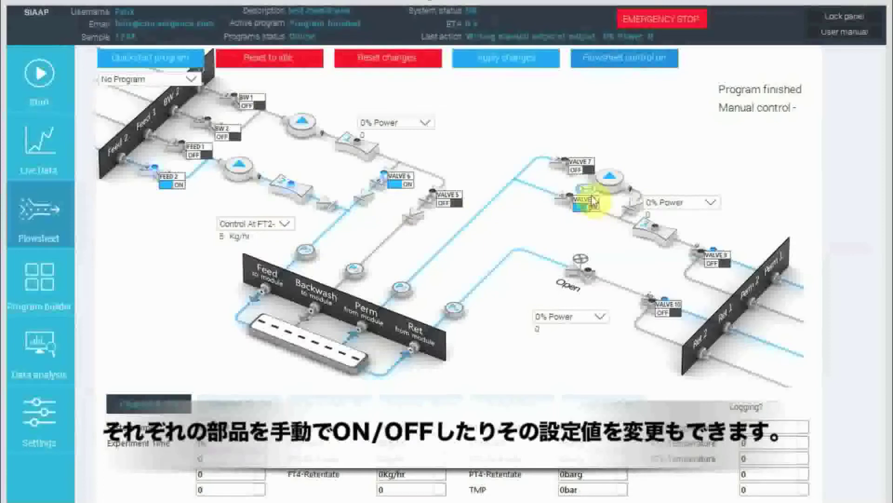
click(719, 243)
Set the feed flow controller's manual setpoint at FT2 to 10 Kg/hr in the flowsheet.
click(260, 239)
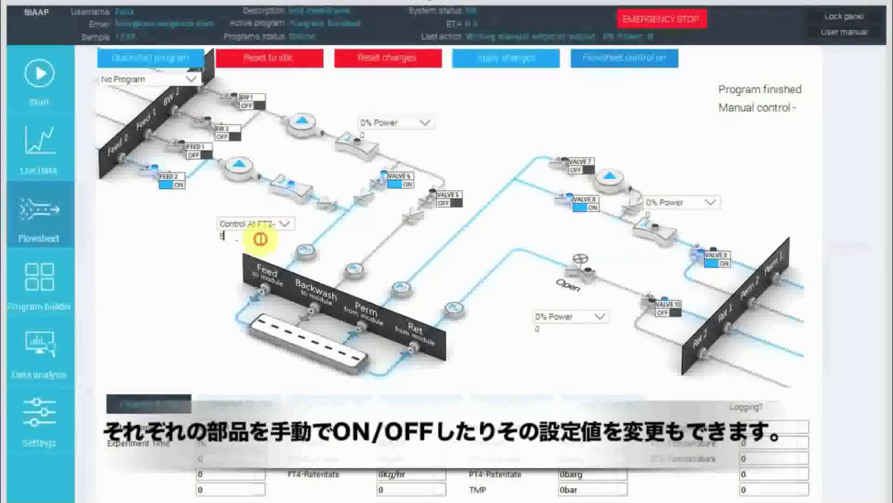
text(1)
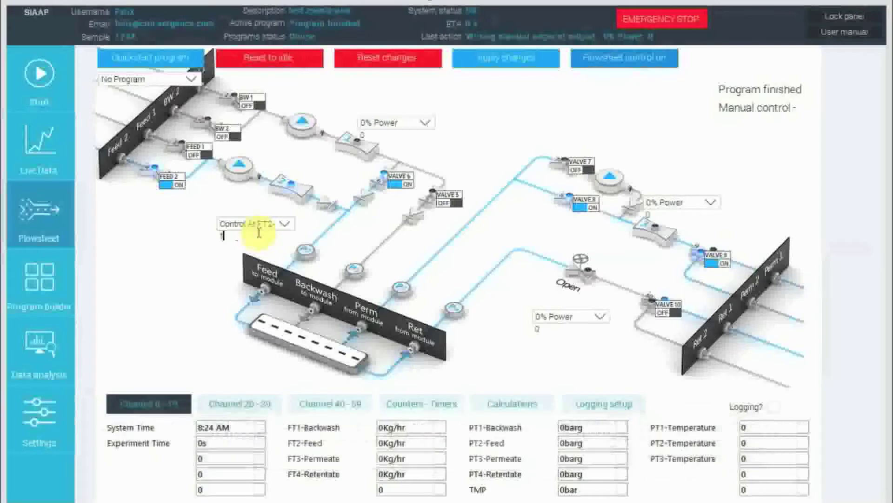
text(0)
click(253, 187)
click(230, 209)
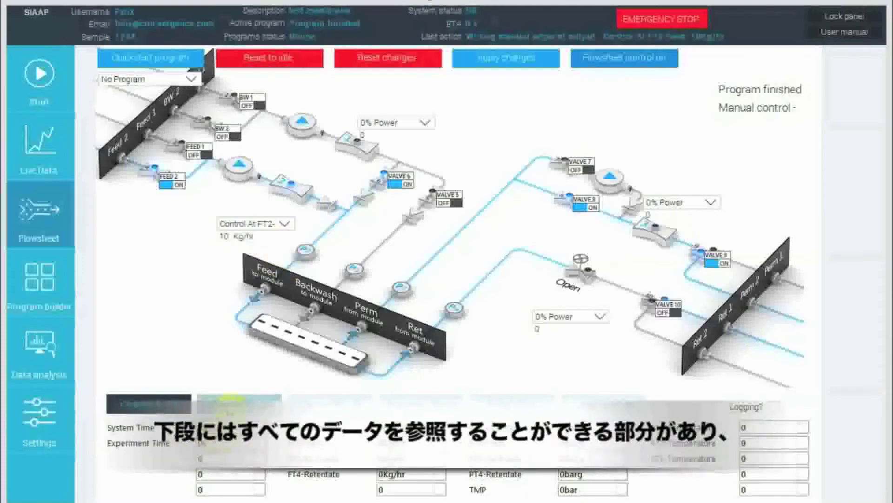
Examine the flowsheet's channel readings for groups 20-39, 40-59 and 0-19.
click(229, 404)
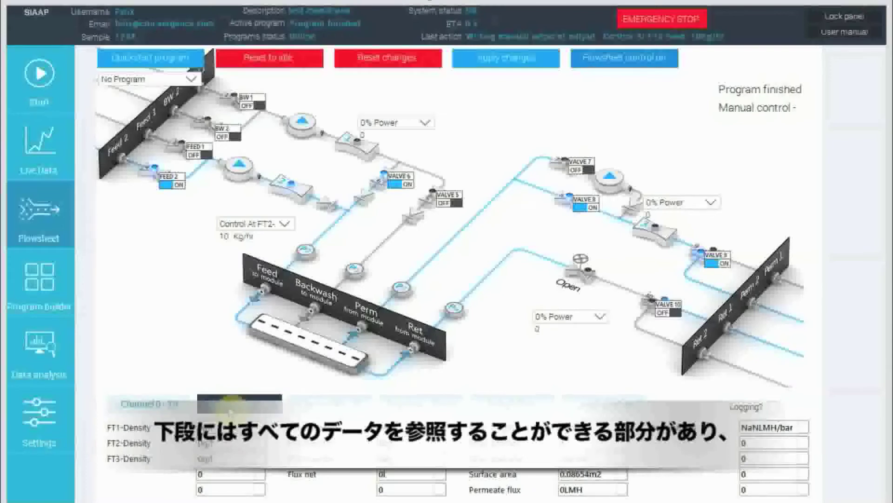
click(324, 413)
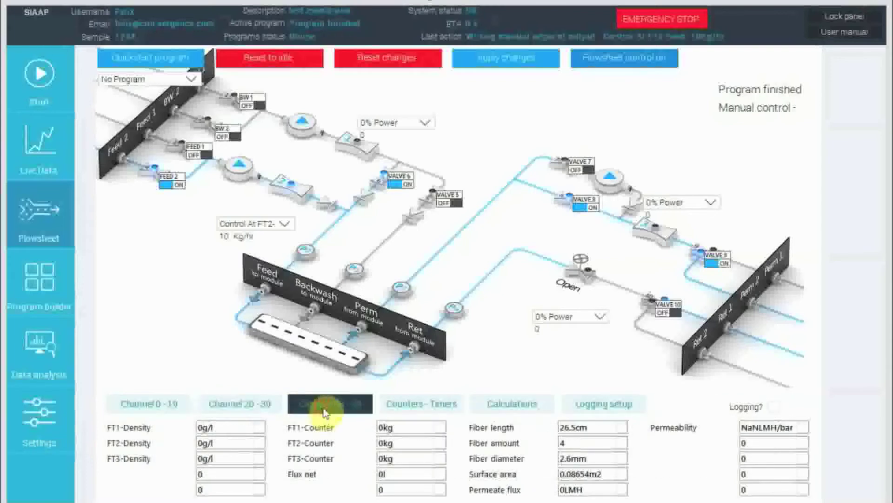
click(258, 405)
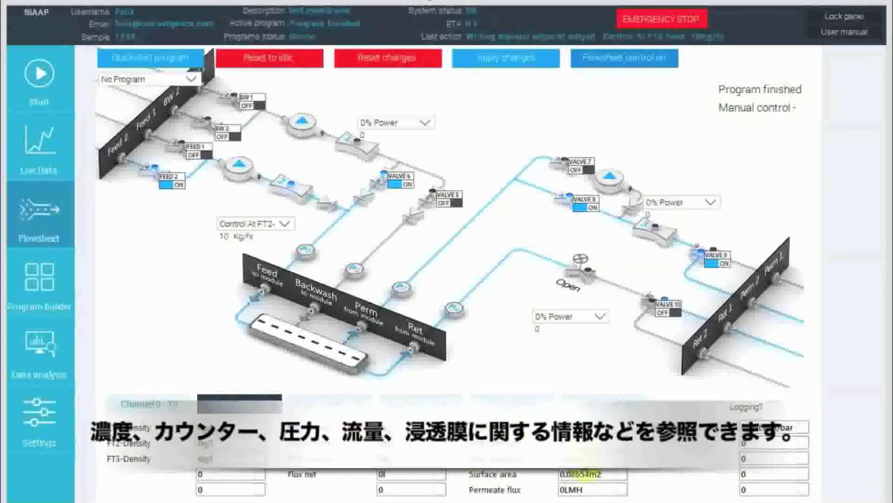
click(149, 404)
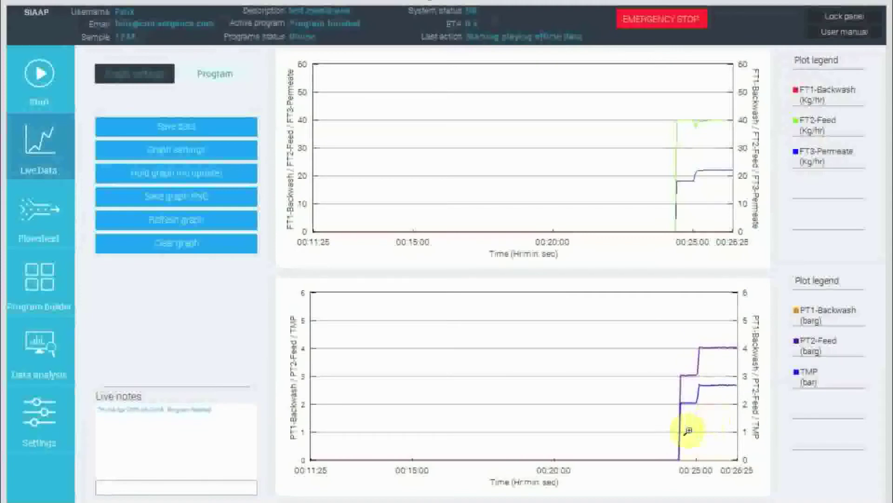
Open the live data graph settings and remove FT1-Backwash from the top graph's Y-axis.
click(203, 160)
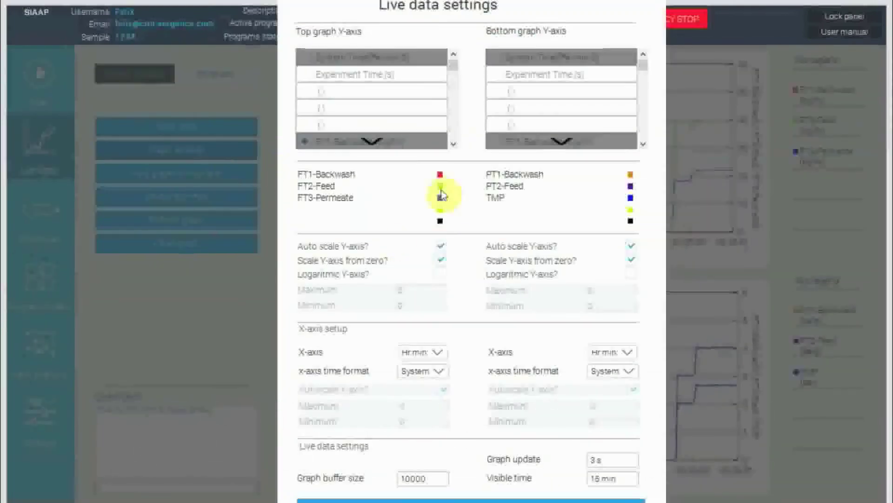
click(372, 146)
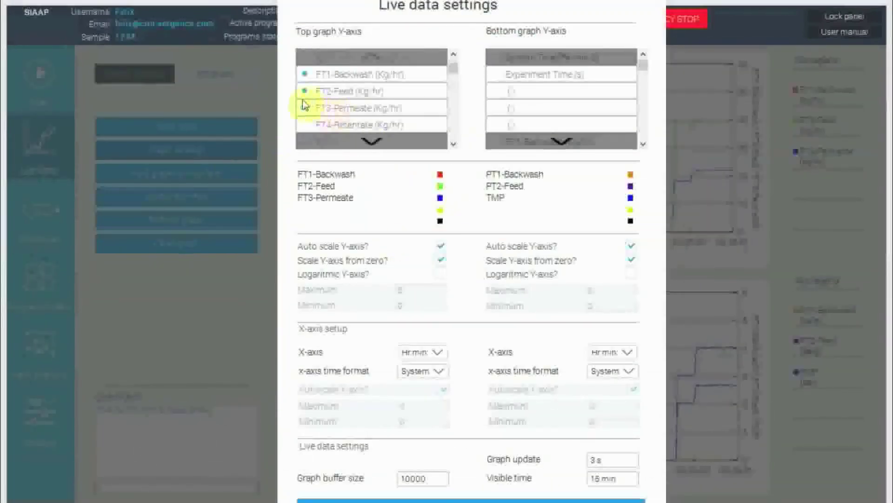
click(303, 76)
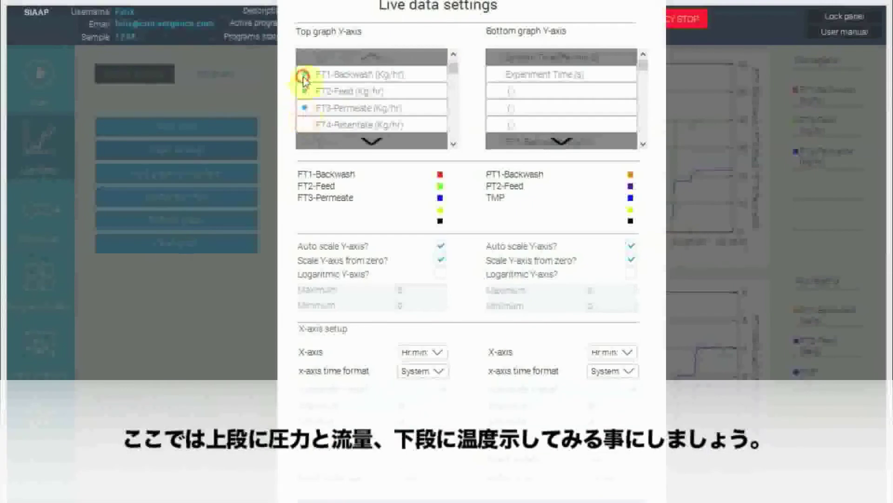
Replace the bottom graph's PT1-Backwash, PT2-Feed and TMP channels with PT1-Temperature and PT2-Temperature.
click(638, 145)
click(636, 144)
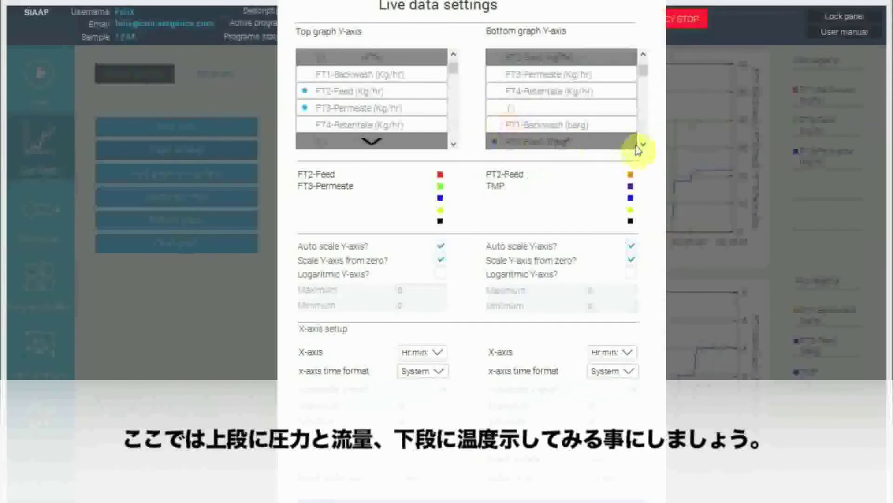
click(637, 144)
click(495, 73)
click(495, 125)
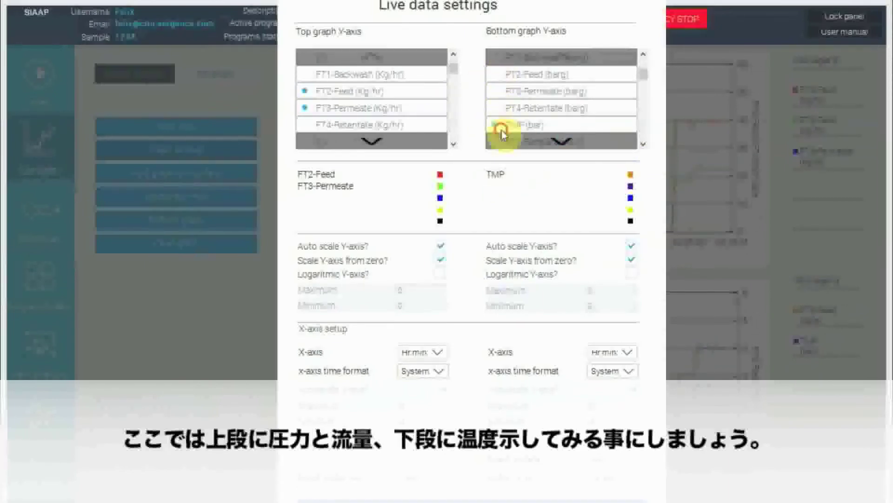
click(638, 145)
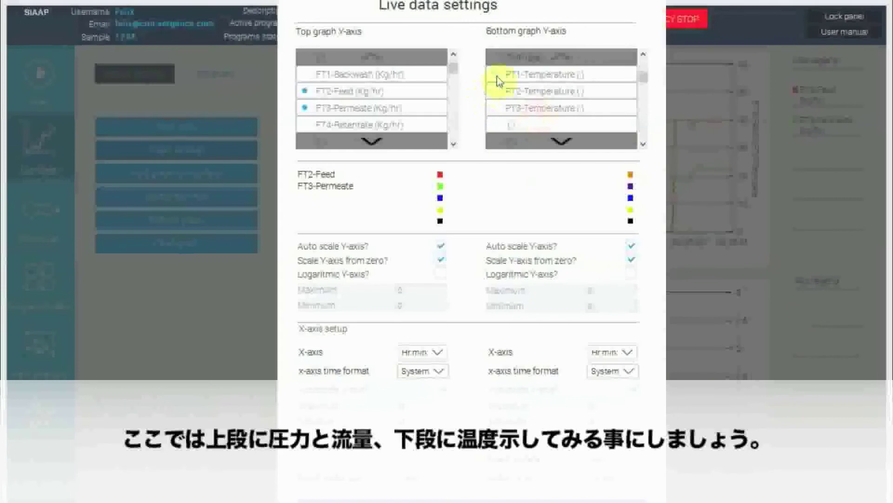
click(498, 93)
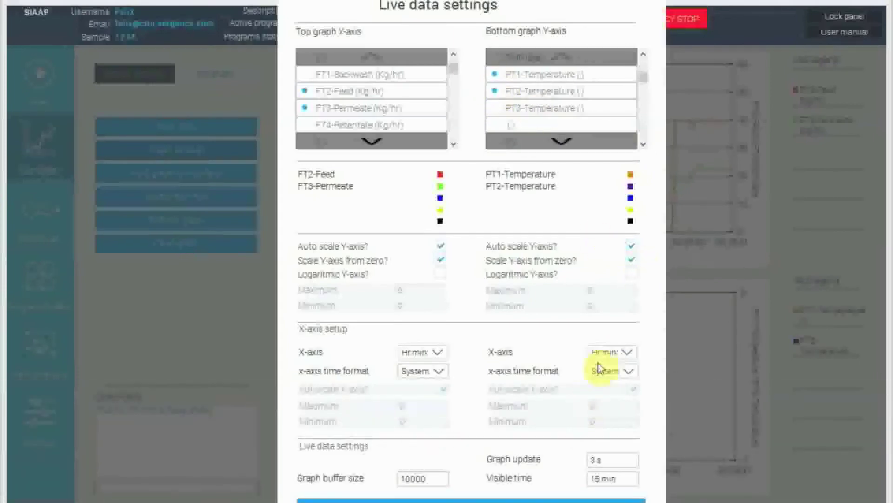
Change the FT2-Feed plot color to blue and accept the live data settings.
click(449, 259)
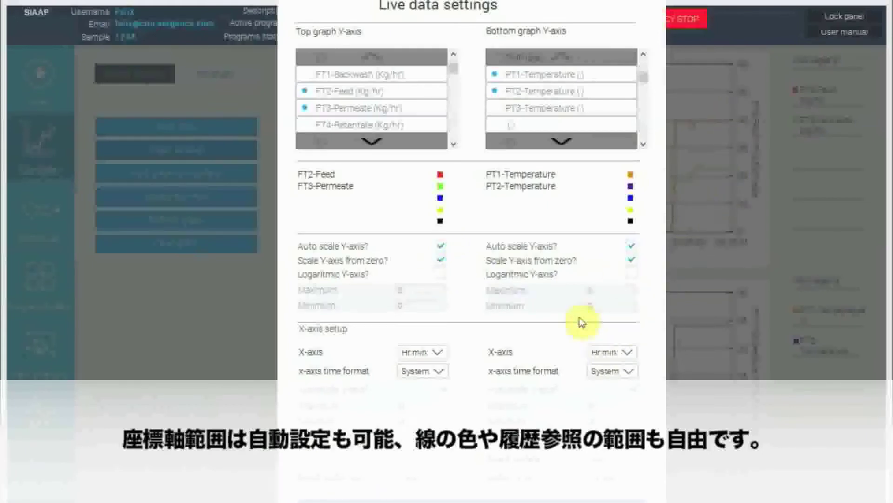
click(439, 175)
click(550, 236)
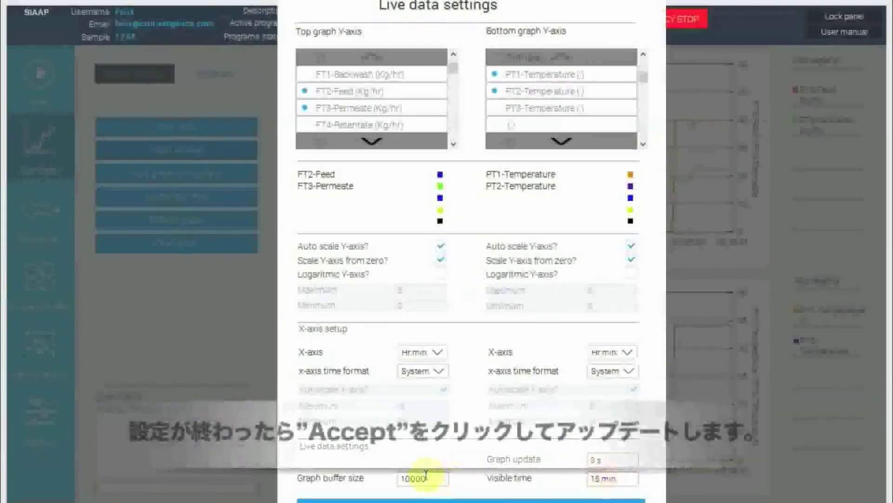
click(433, 500)
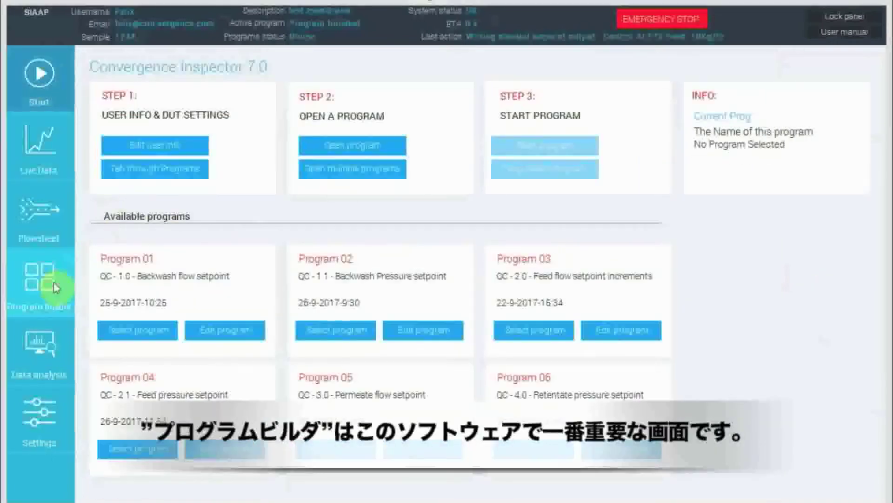
In the program builder, add a Set-Perm-Flow command controlled at FT3-Permeate with a 10 kg/hr setpoint to the new program.
click(52, 285)
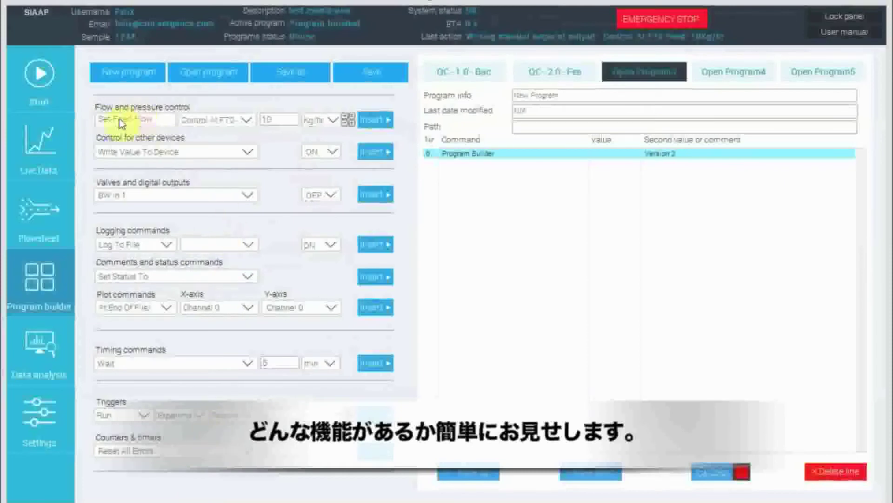
click(148, 119)
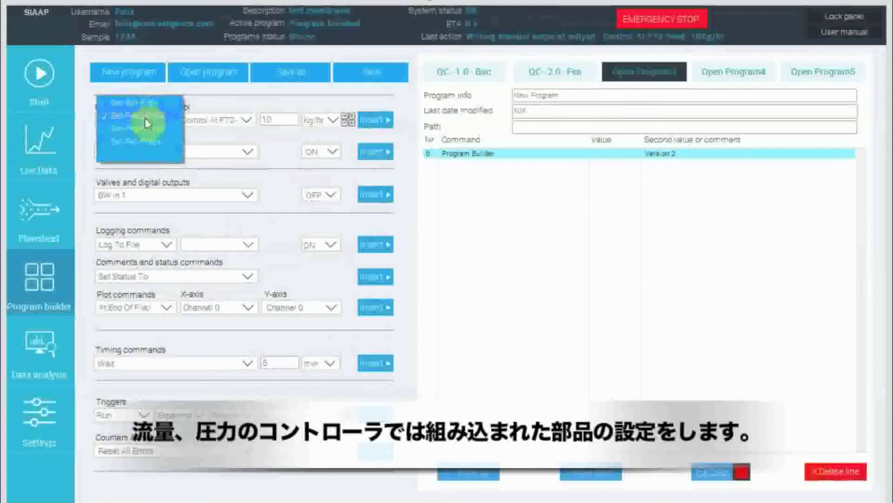
click(158, 142)
click(225, 121)
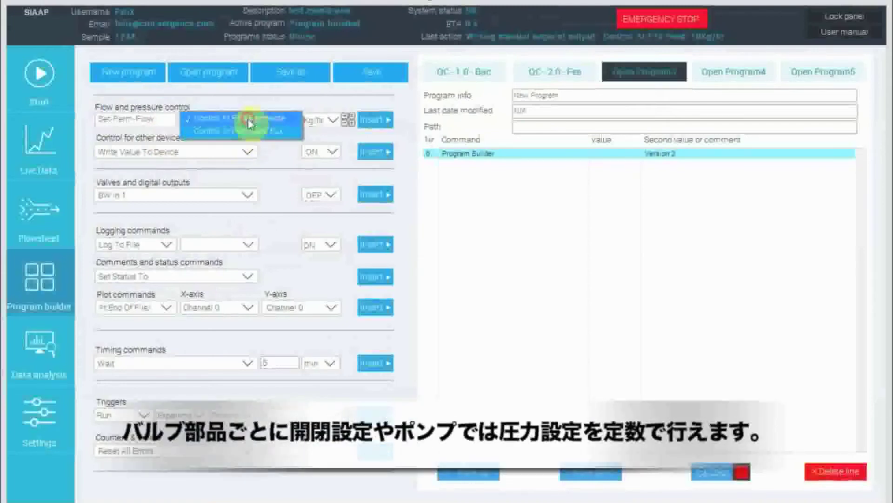
click(246, 118)
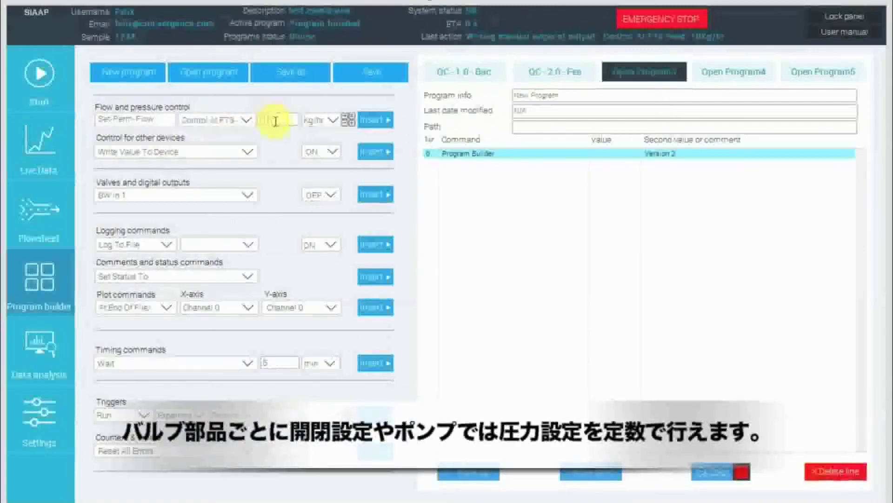
click(376, 121)
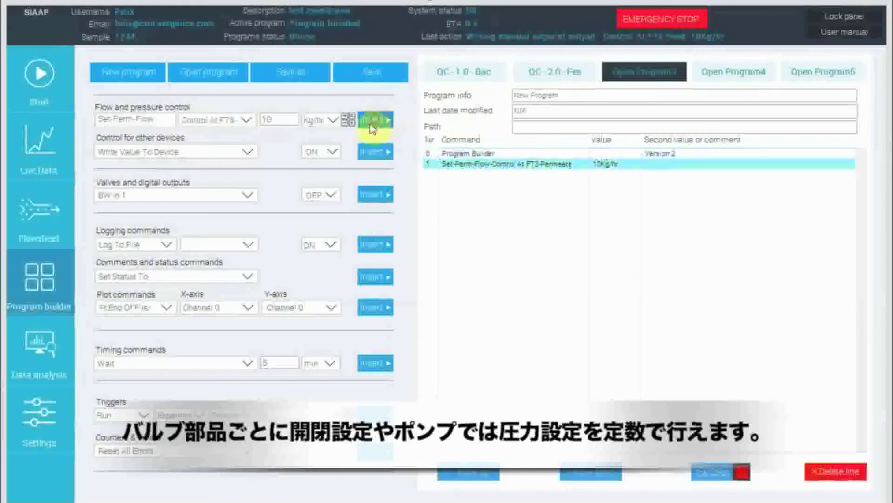
Add a second permeate flow command that uses a ramping function as its setpoint, starting at 5 kg/hr.
click(348, 120)
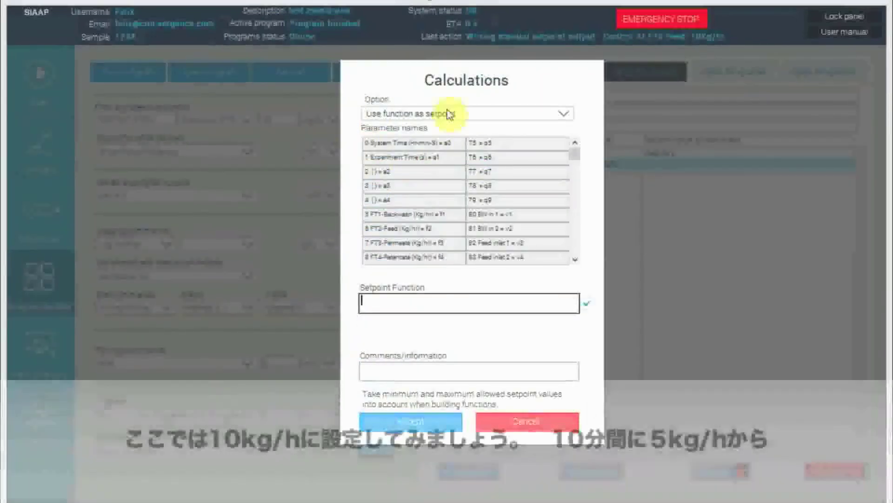
click(448, 114)
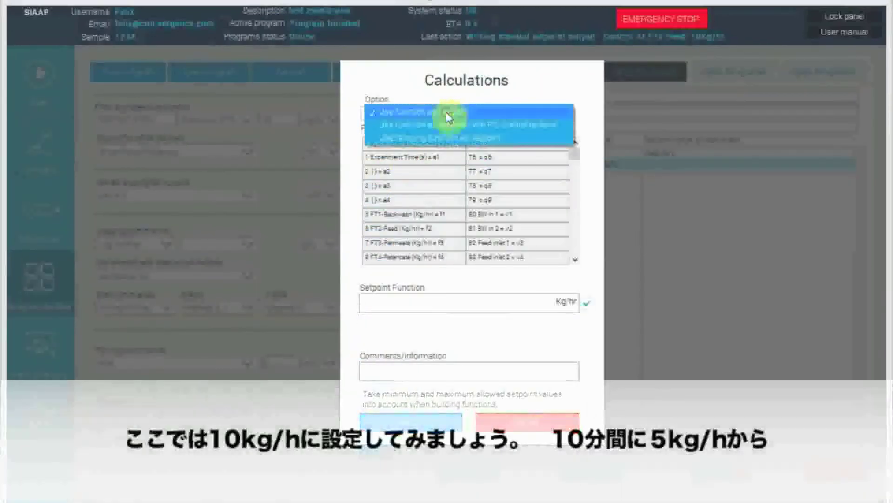
click(459, 137)
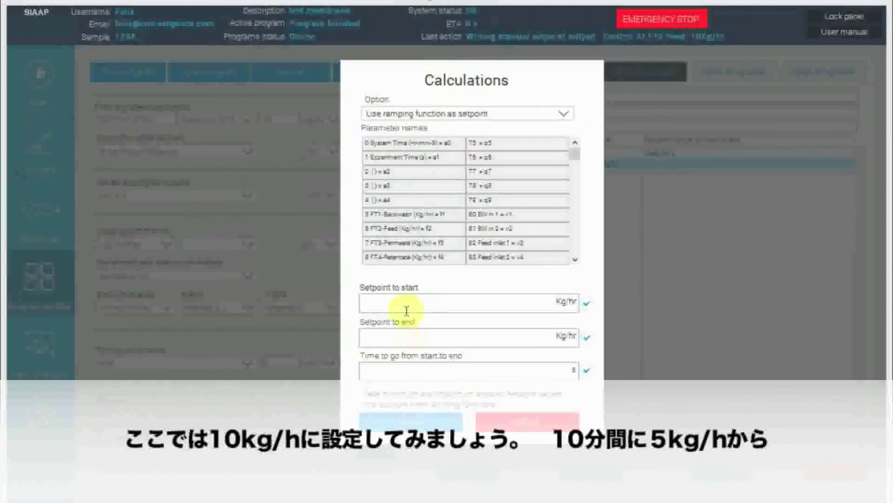
text(5)
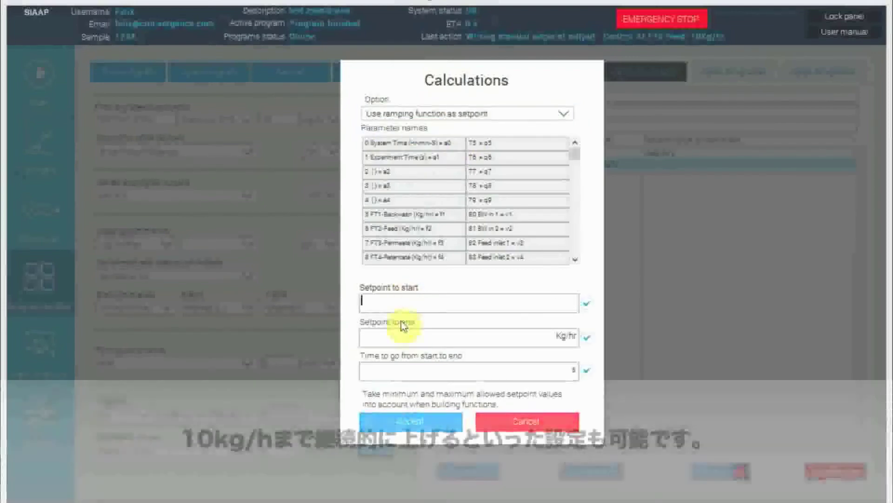
click(423, 325)
click(423, 334)
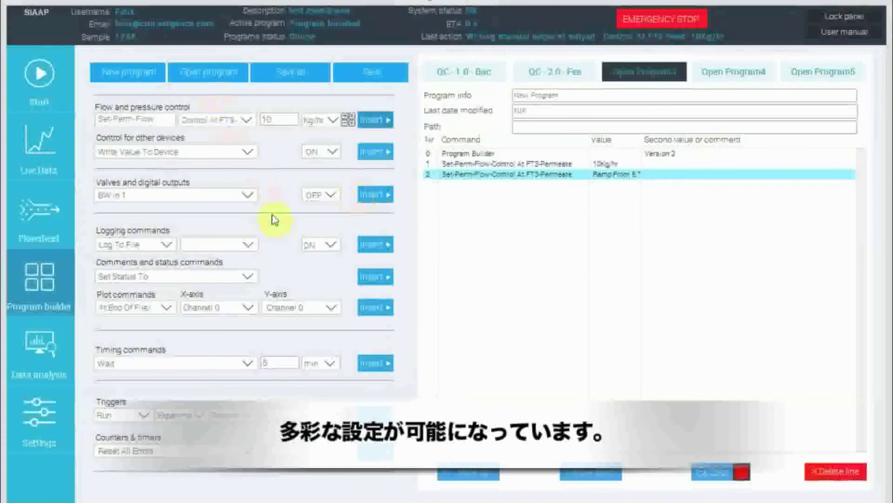
Examine the available options for valves and digital outputs, their ON/OFF states, logging commands, and comment and status commands.
click(181, 195)
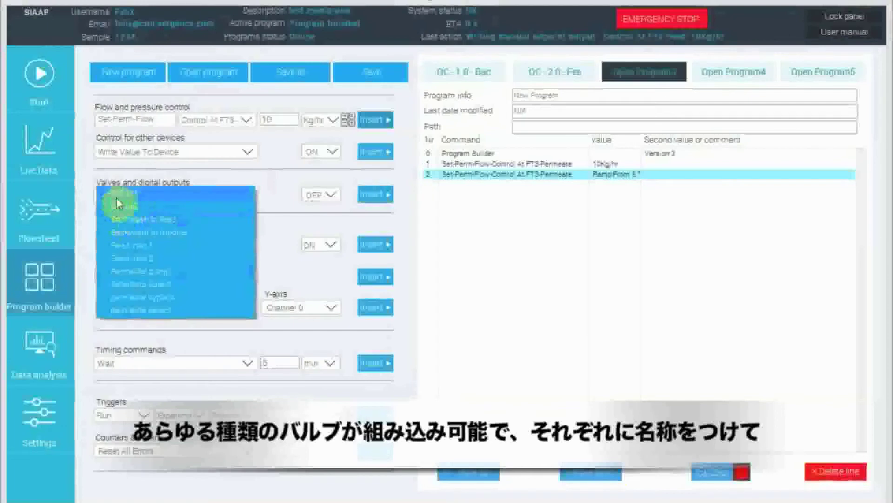
click(195, 192)
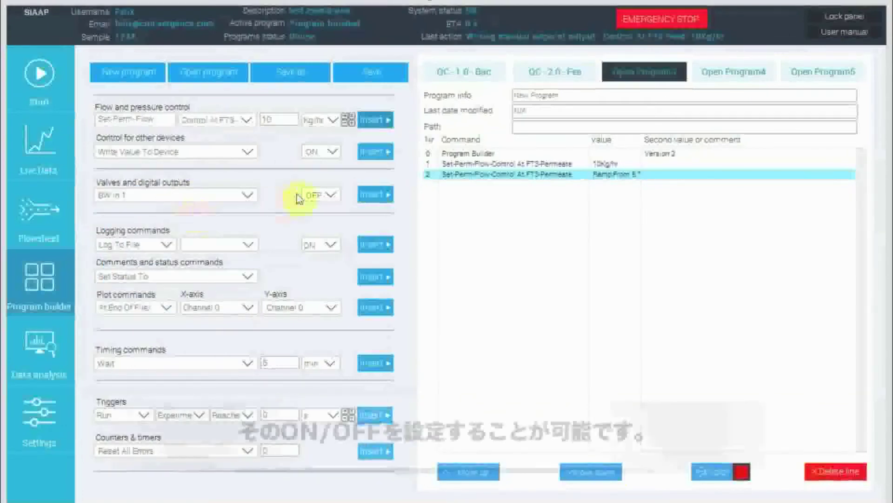
click(325, 202)
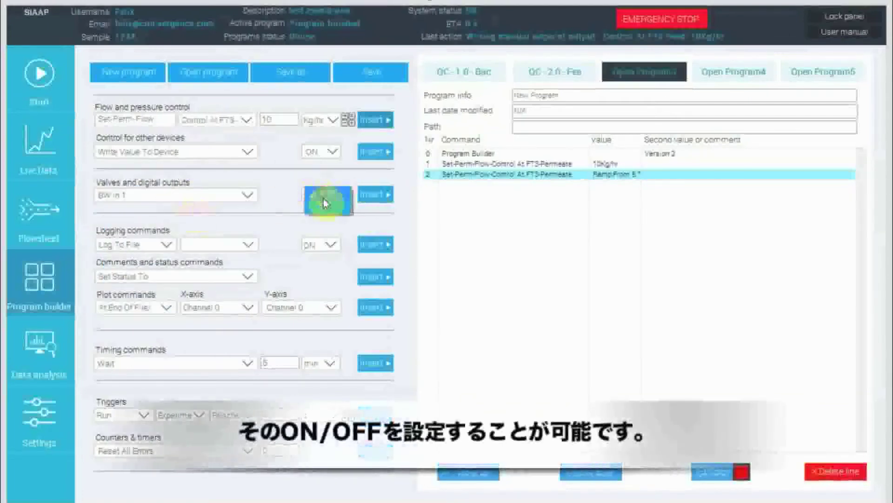
click(248, 219)
click(141, 243)
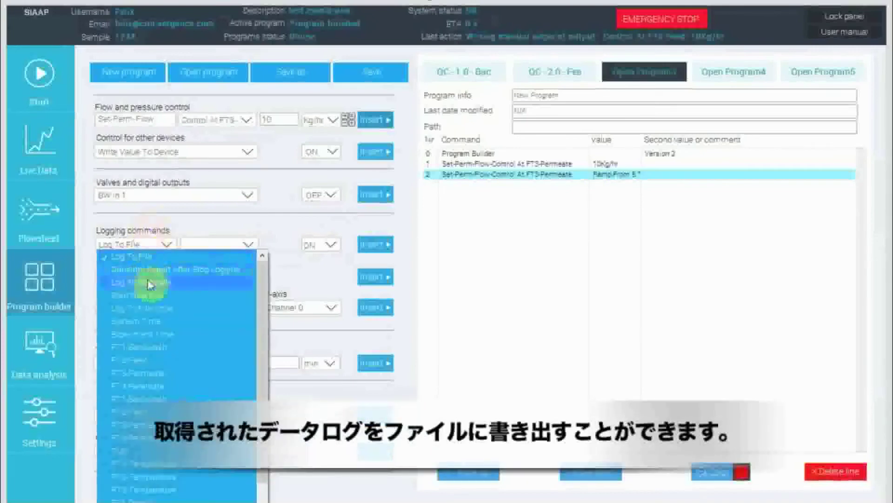
click(230, 225)
click(196, 277)
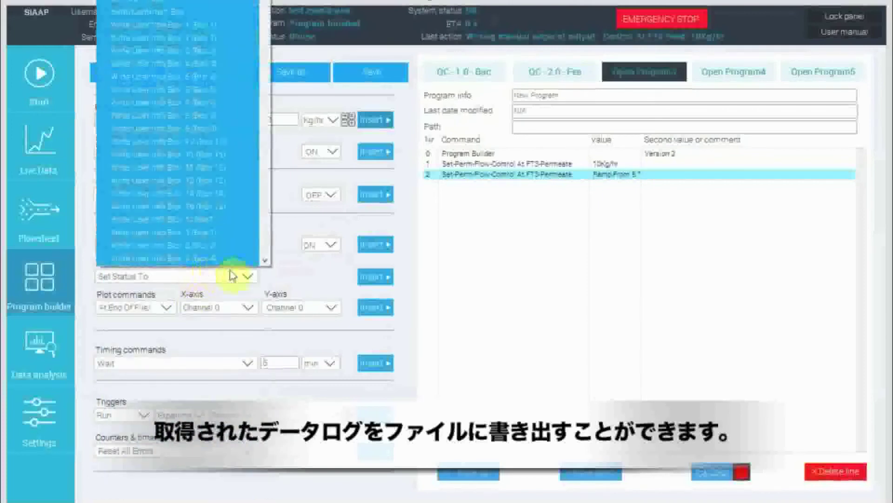
scroll(177, 130, up, 2)
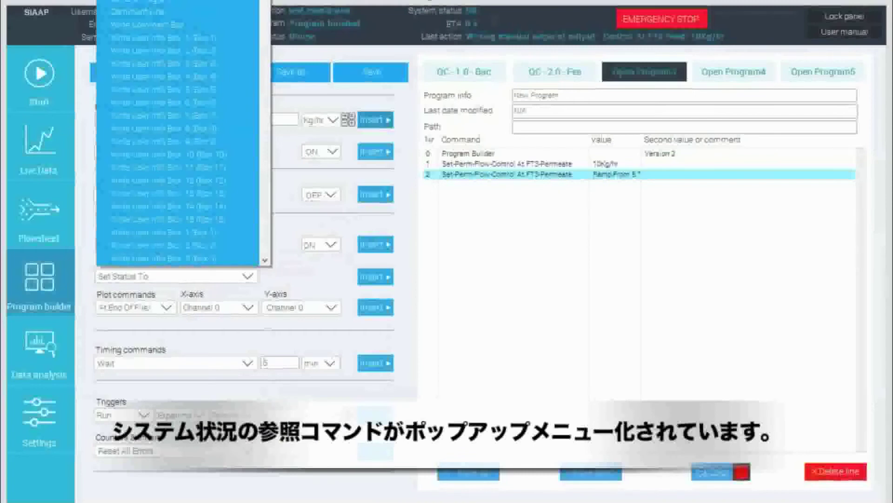
click(299, 163)
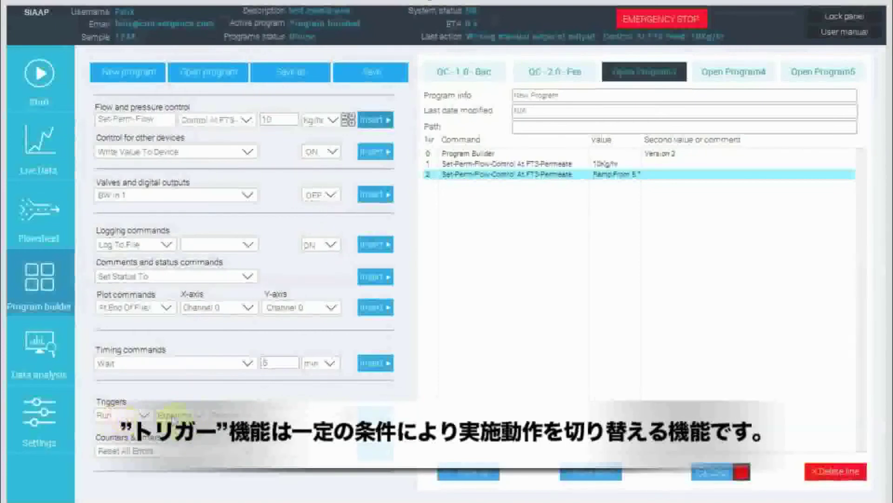
Add a trigger that stops the program when PT1-Backwash reaches 5 barg.
click(142, 414)
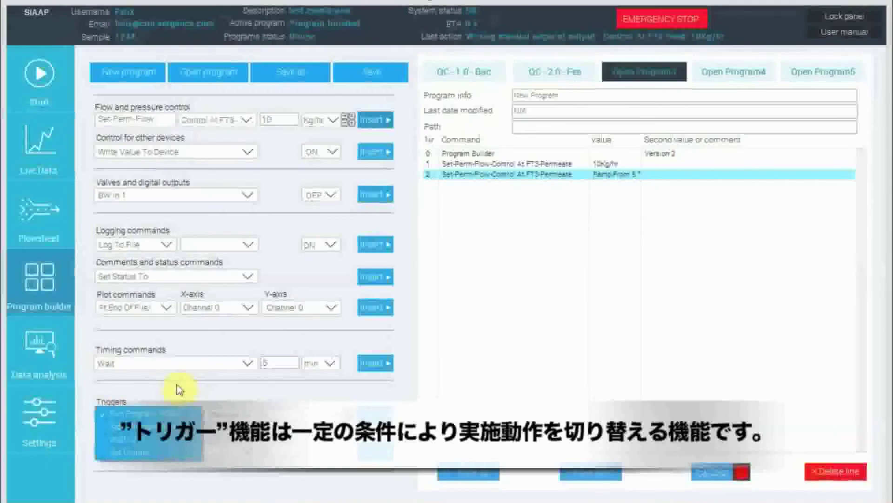
click(130, 426)
click(228, 414)
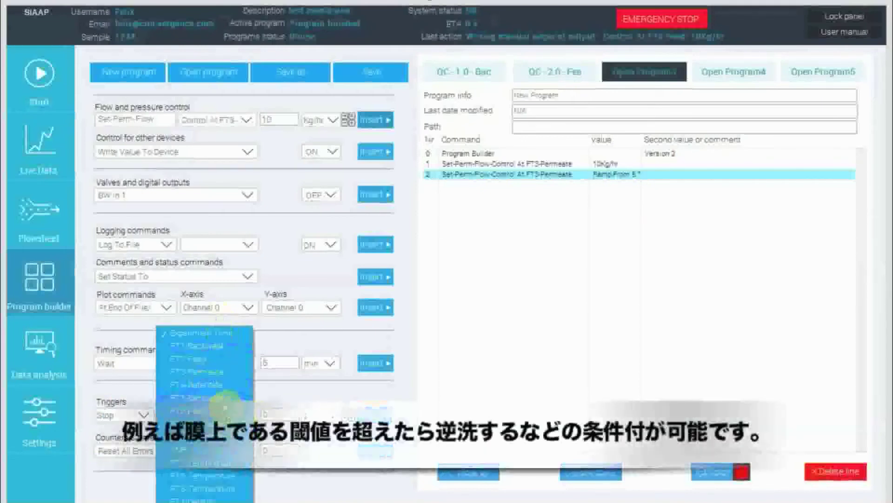
click(222, 401)
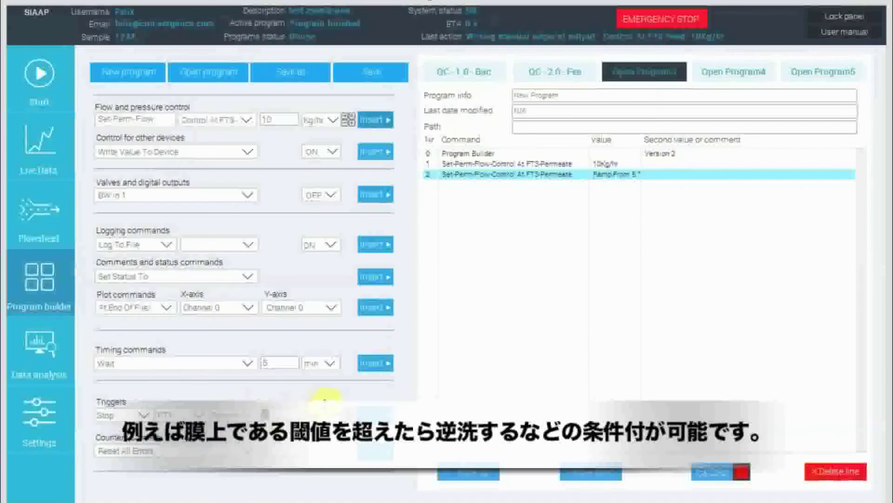
click(375, 415)
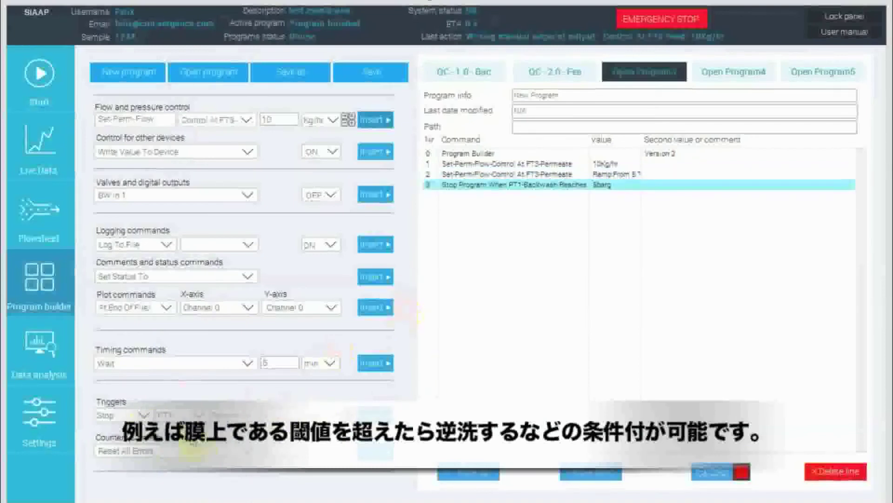
Configure the trigger as Run Program When on the PT2-Feed channel and show its condition choices.
click(140, 415)
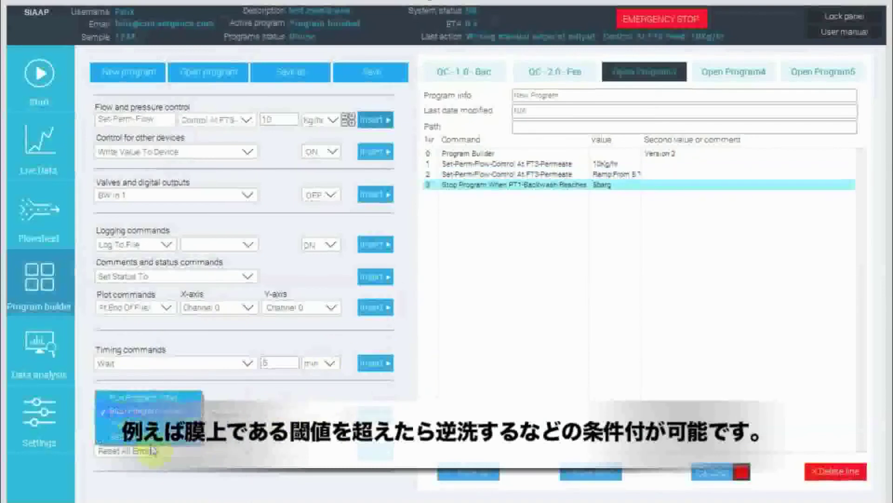
click(153, 401)
click(180, 416)
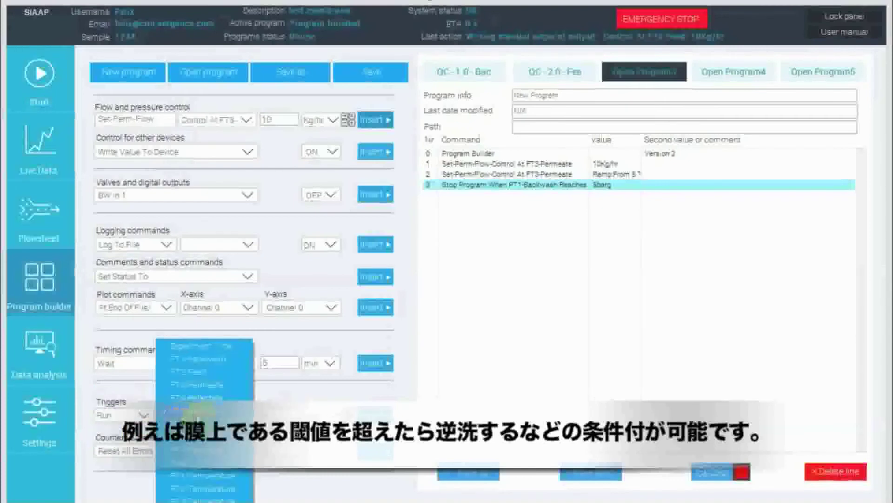
click(188, 410)
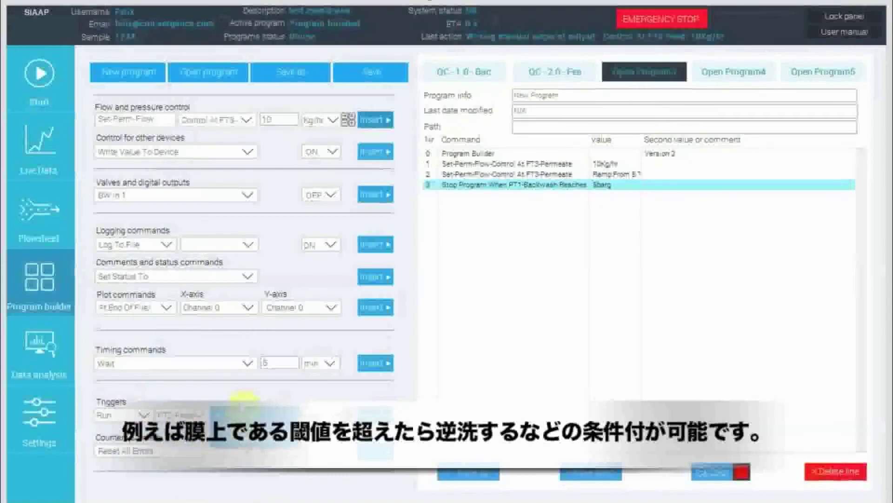
click(244, 407)
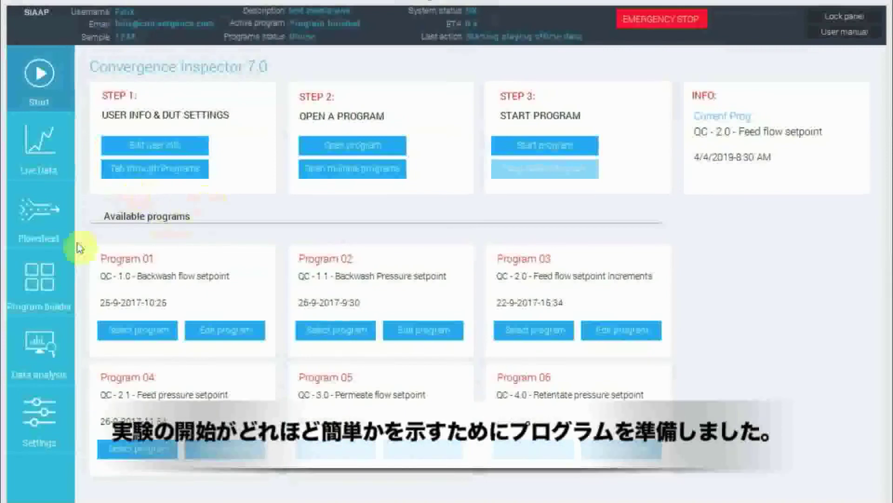
Check the 5 kg/hr and 10 kg/hr feed flow setpoint lines of the QC - 2.0 program in the program builder and save it.
click(63, 278)
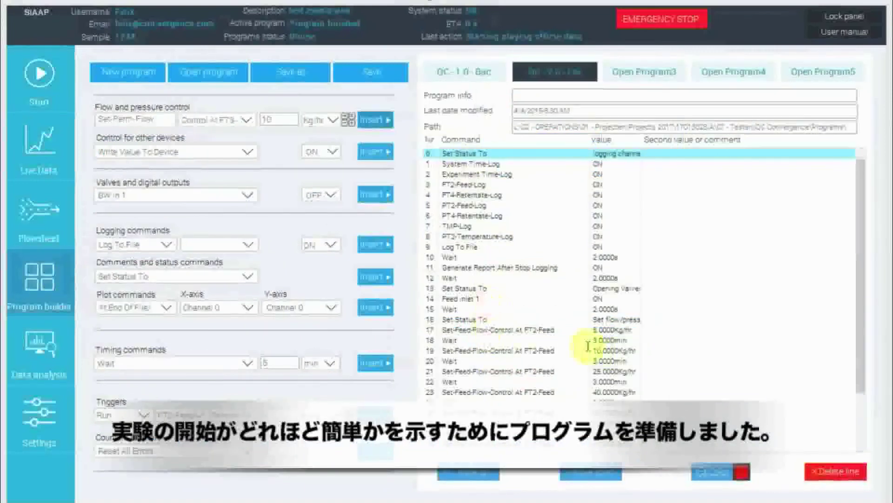
click(588, 329)
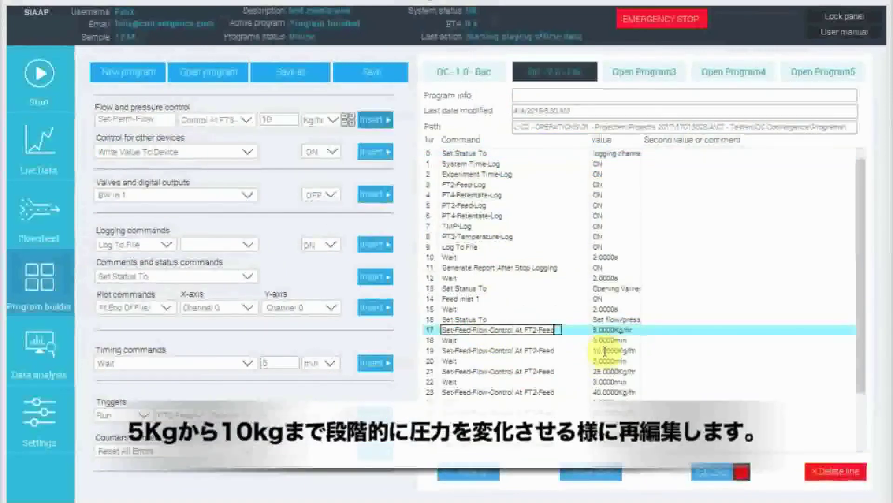
double_click(605, 351)
click(524, 346)
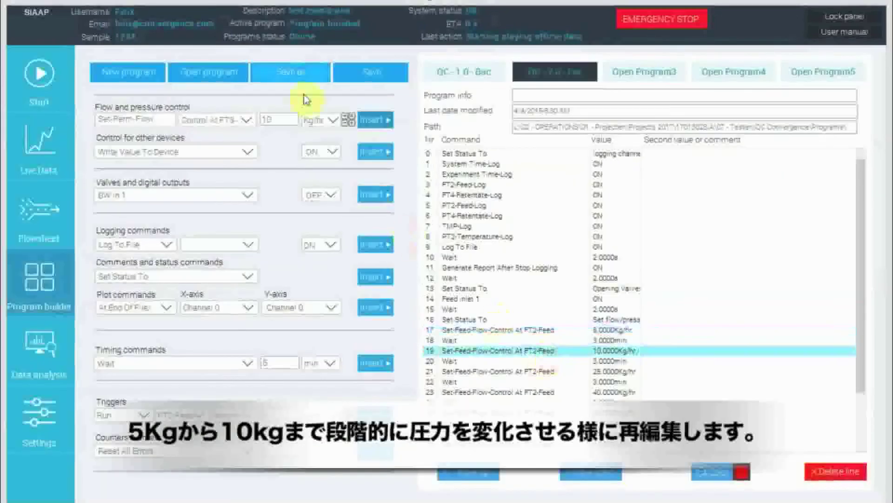
click(397, 73)
click(424, 302)
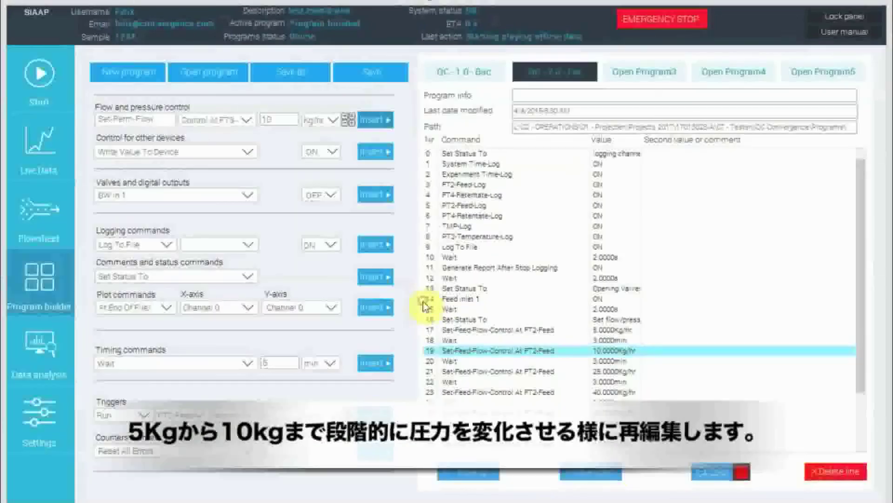
Return to the Start screen and start the QC - 2.0 feed flow setpoint program.
click(37, 72)
click(544, 339)
click(545, 145)
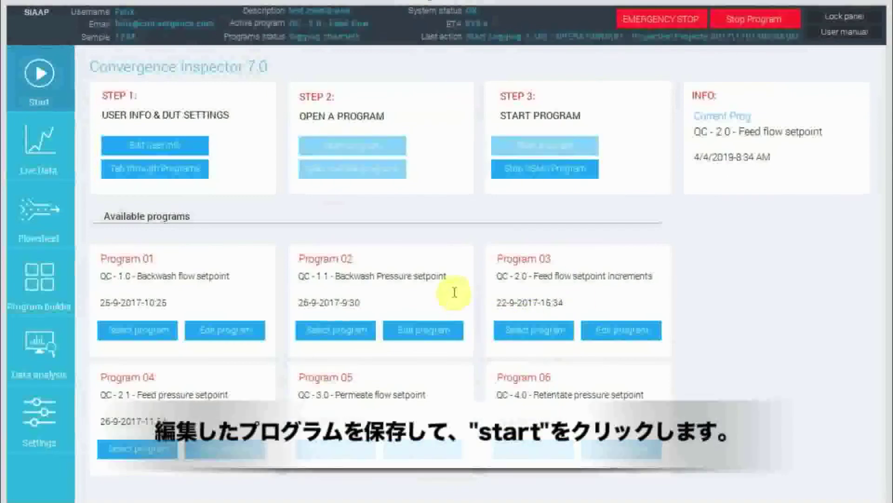
In the live data settings, disable Y-axis auto scaling for the top graph, set its maximum to 10, and accept.
click(51, 162)
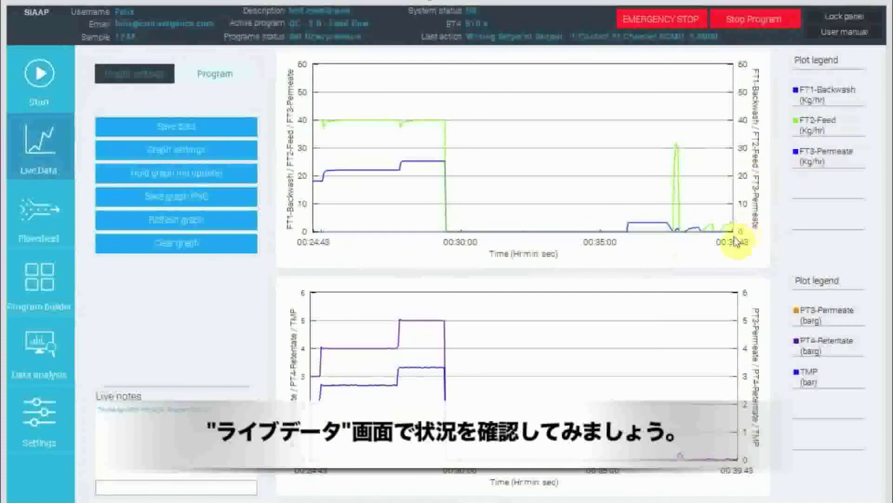
click(179, 156)
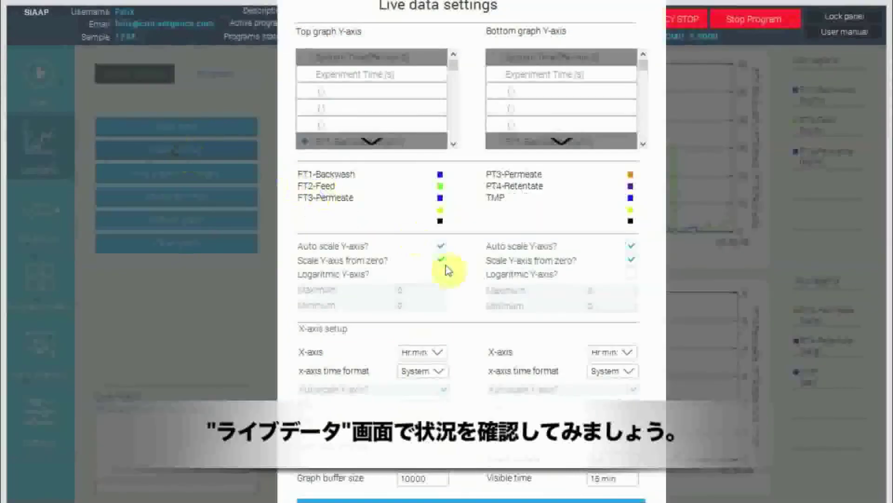
click(442, 248)
click(422, 290)
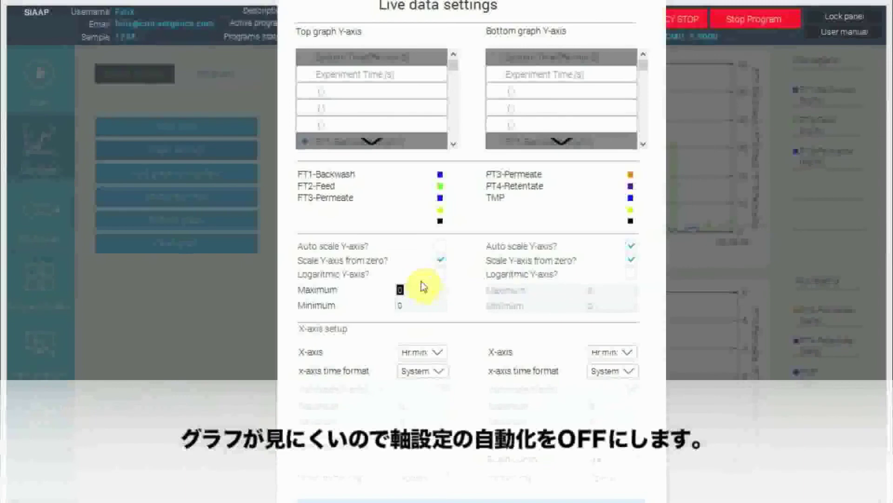
click(415, 291)
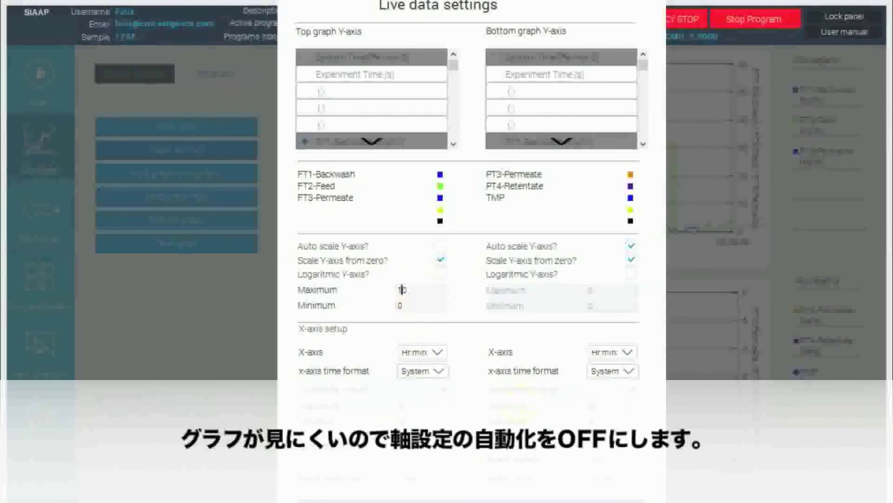
click(558, 498)
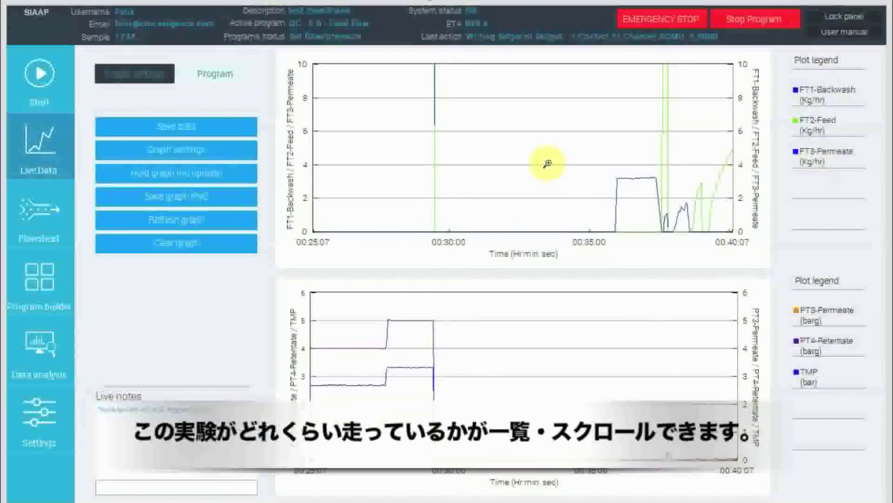
Review the command list and progress of the running QC - 2.0 feed flow program within the live data view.
click(232, 76)
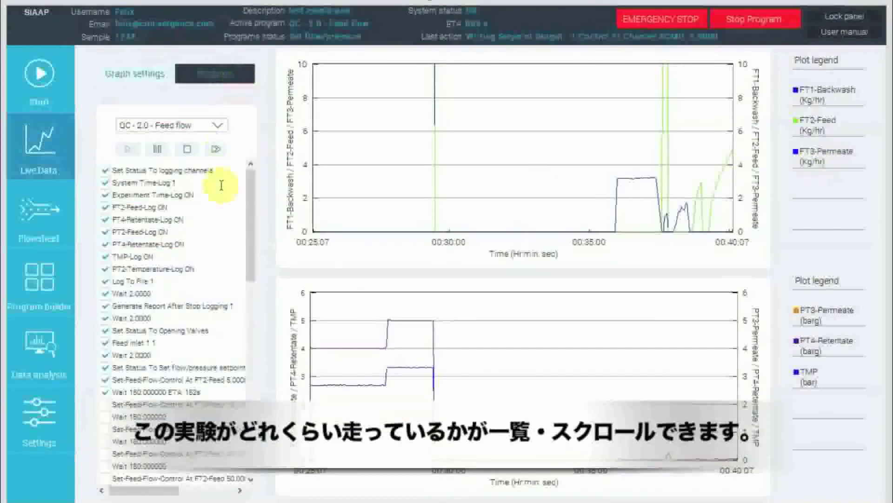
drag(254, 246, 255, 257)
drag(140, 497, 143, 494)
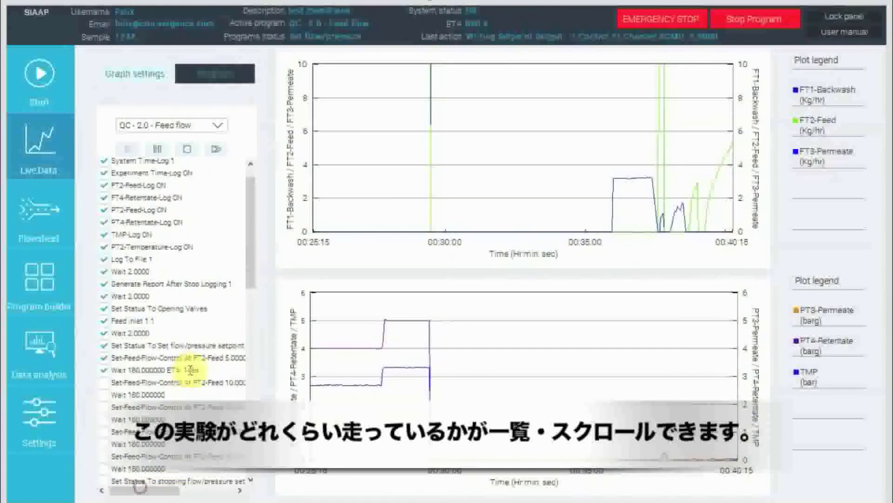
mouse_move(250, 235)
mouse_down()
mouse_move(248, 297)
mouse_move(256, 238)
mouse_up()
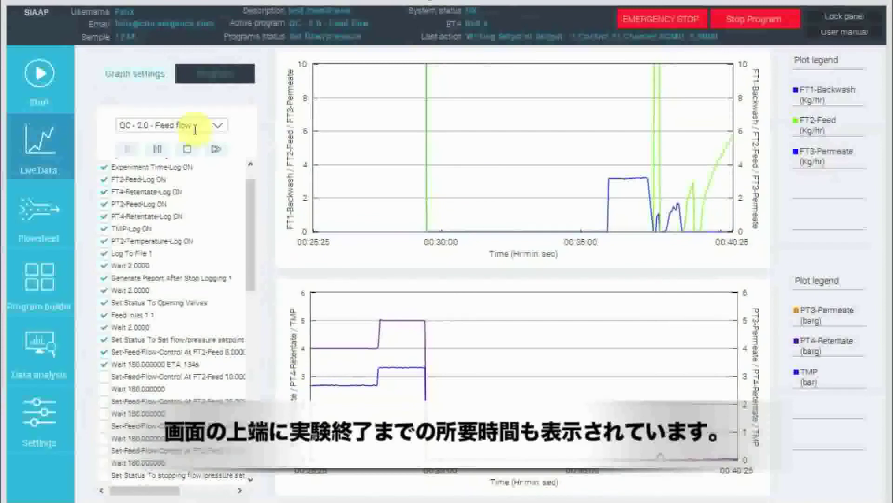
Return to the graph settings, inspect the active valves and flow paths in the flowsheet, and go back to the live data.
click(144, 82)
click(37, 217)
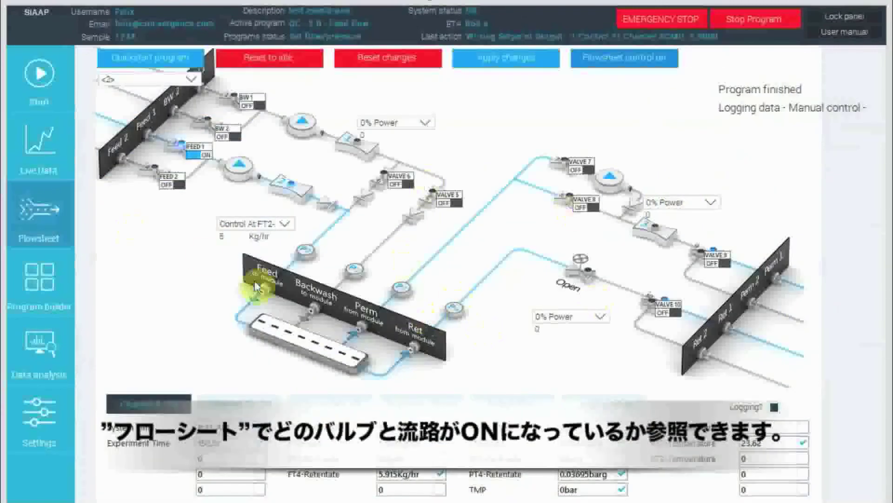
click(52, 157)
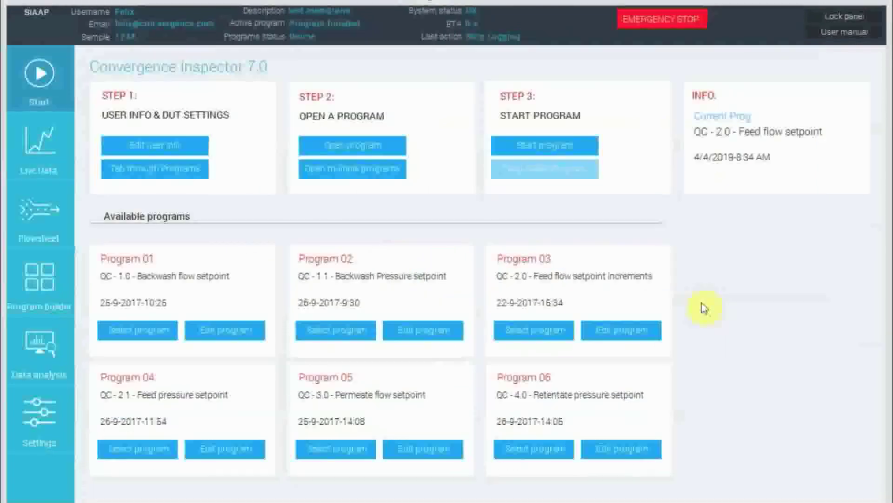
Open the data file Starttime-10_56_13.csv for data analysis.
click(42, 358)
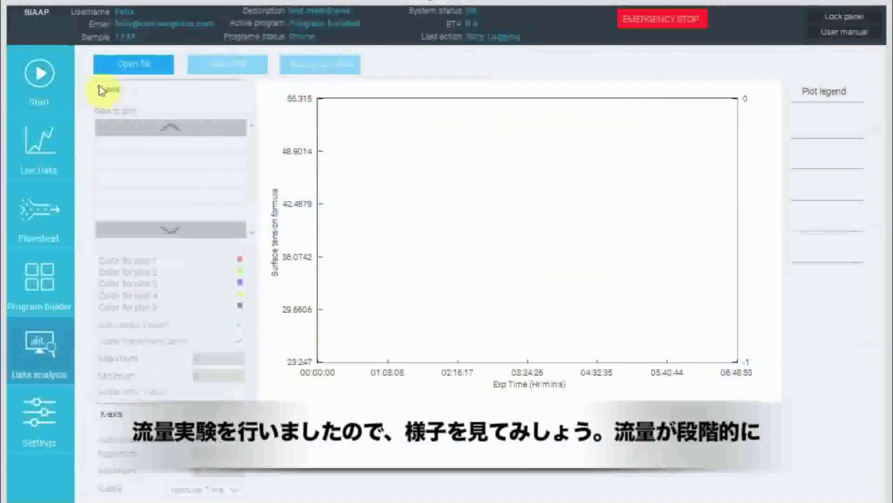
click(105, 65)
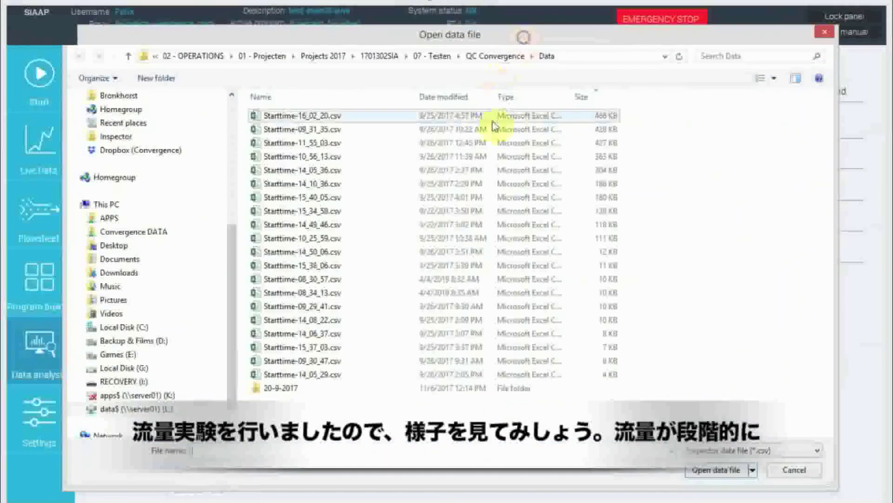
double_click(414, 156)
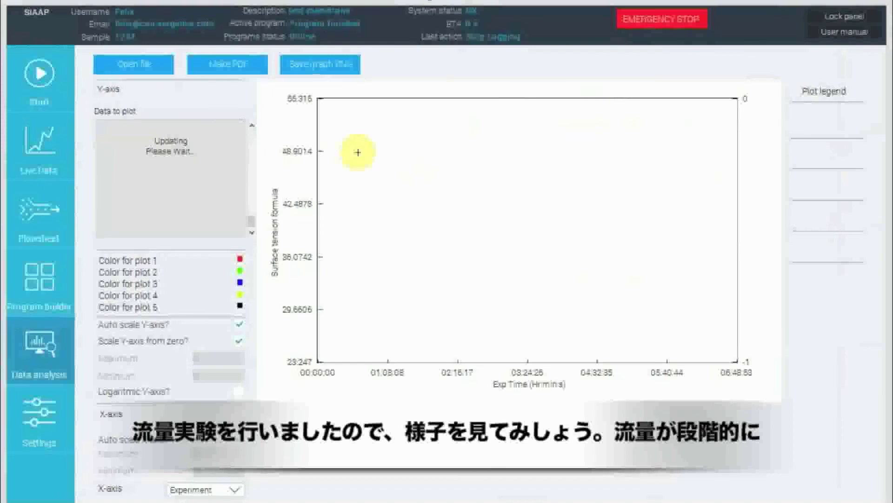
Plot the FT1-Backwash (Kg/hr) flow and PT1-Temperature (C) channels on the analysis graph's Y-axis.
click(104, 212)
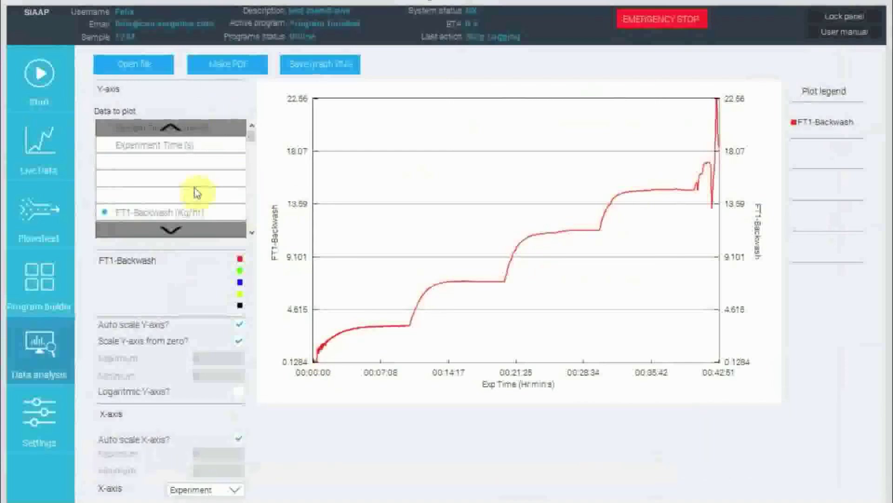
click(163, 229)
click(163, 229)
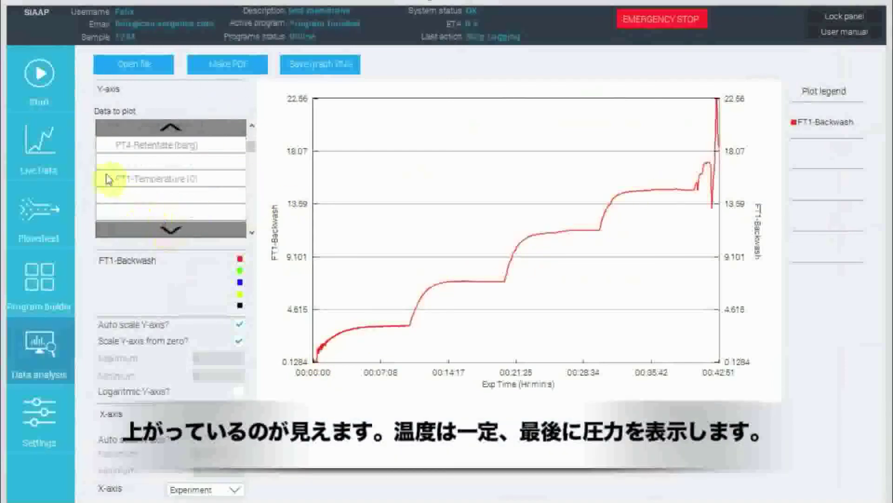
click(102, 180)
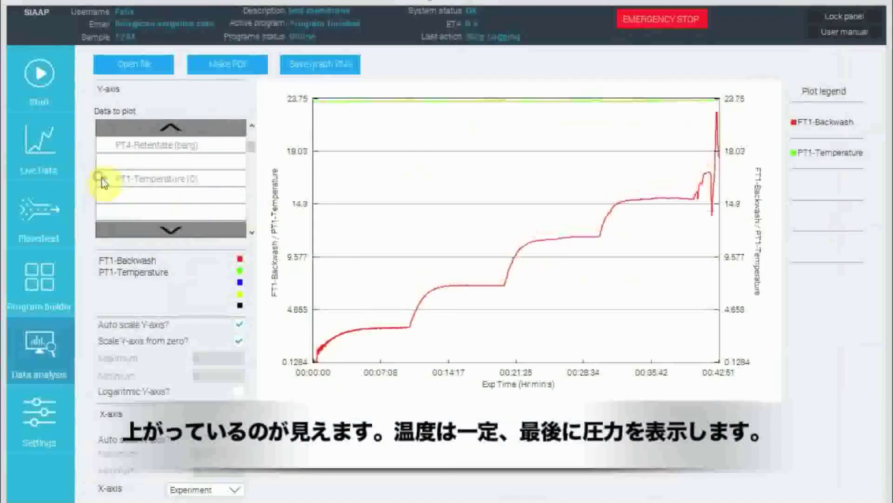
Add the PT4-Retentate (barg) and PT1-Backwash (barg) pressure channels to the analysis graph.
click(146, 230)
drag(251, 160, 260, 148)
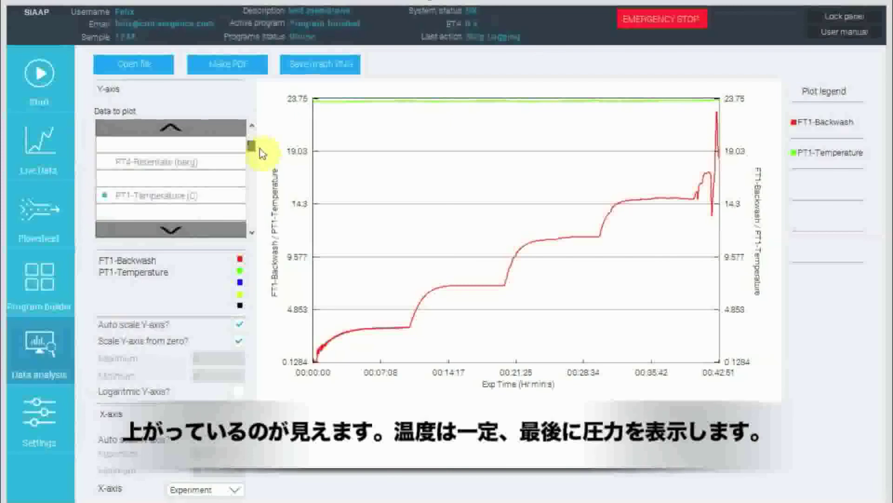
click(106, 170)
click(254, 137)
click(108, 198)
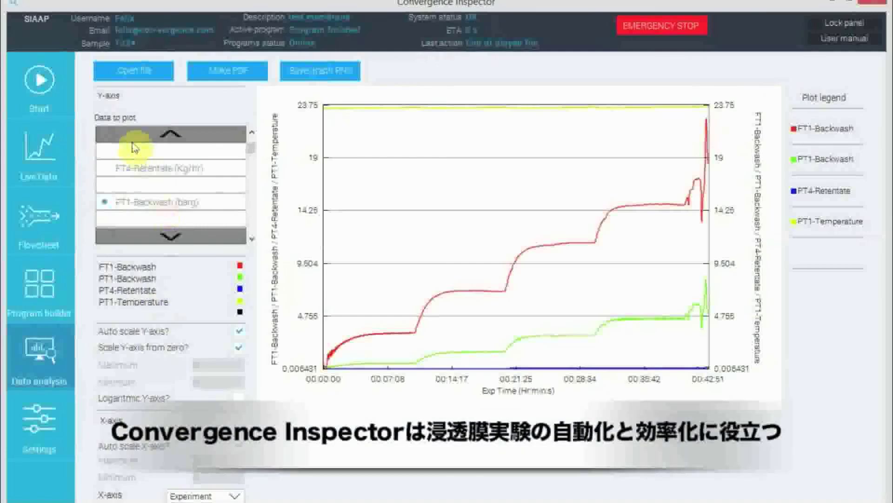
Revisit the Start, live data, flowsheet and program builder screens in turn, ending on the Start screen.
click(39, 81)
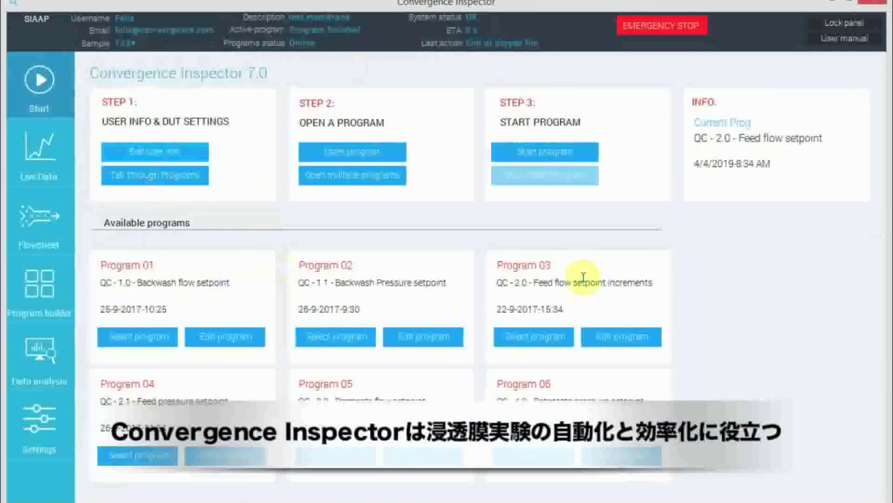
click(28, 149)
click(47, 221)
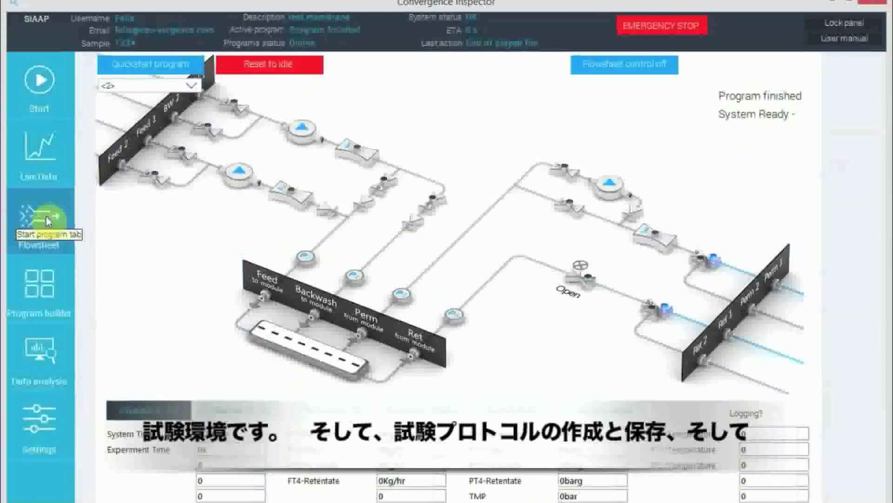
click(50, 303)
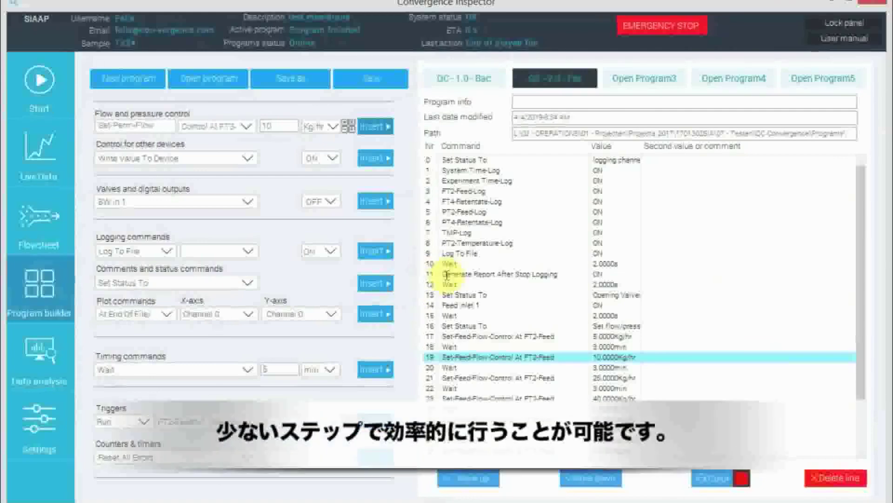
click(40, 84)
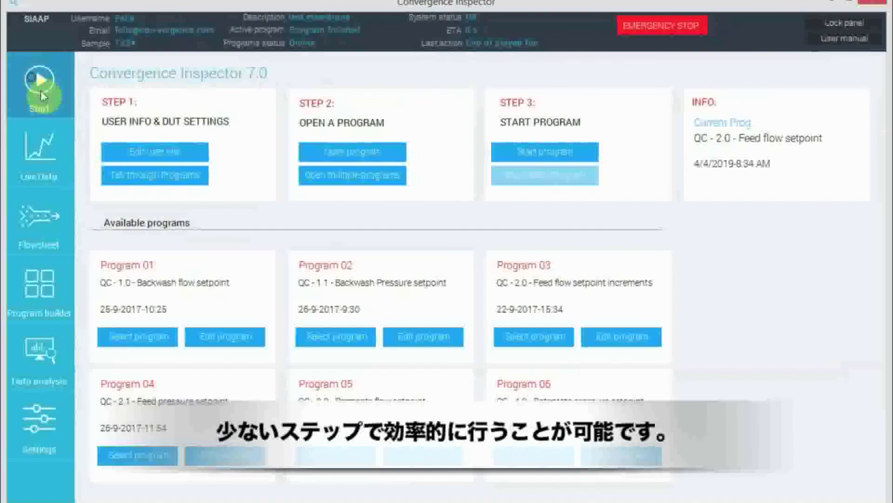